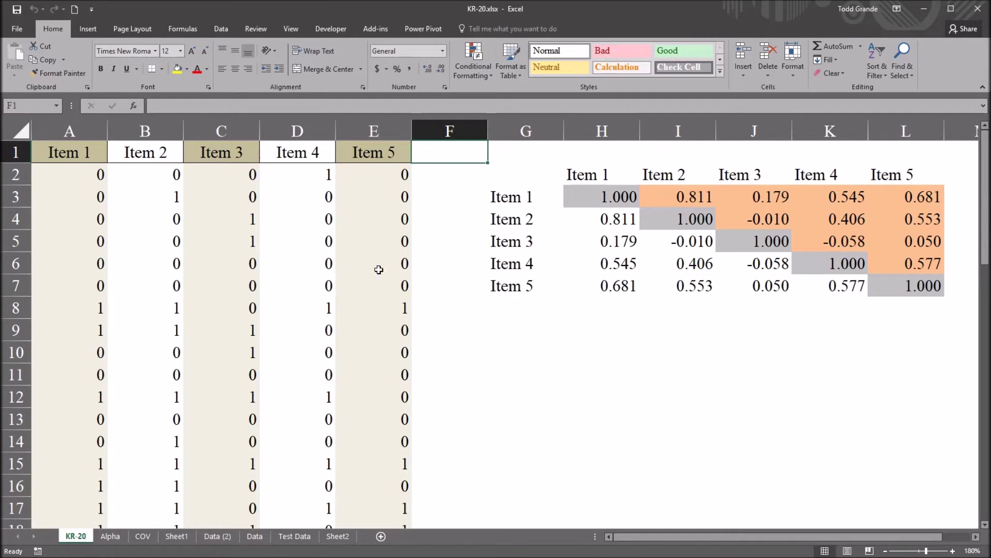
Review the five item headers, the first respondent's scores and the inter-item correlation table
{"action": "left_click", "coordinate": [82, 156]}
{"action": "left_click_drag", "start_coordinate": [81, 156], "coordinate": [347, 152]}
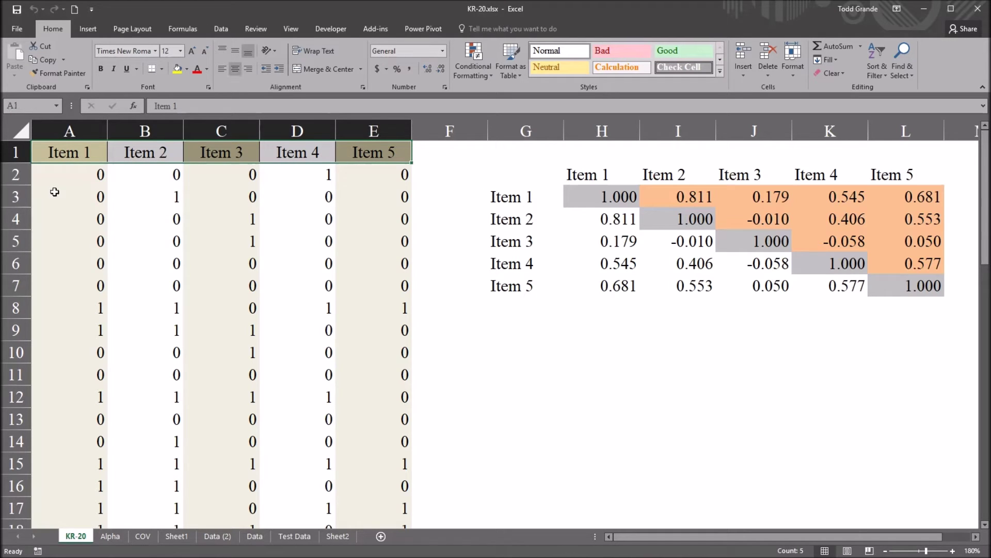
{"action": "left_click_drag", "start_coordinate": [75, 176], "coordinate": [354, 177]}
{"action": "left_click", "coordinate": [80, 179]}
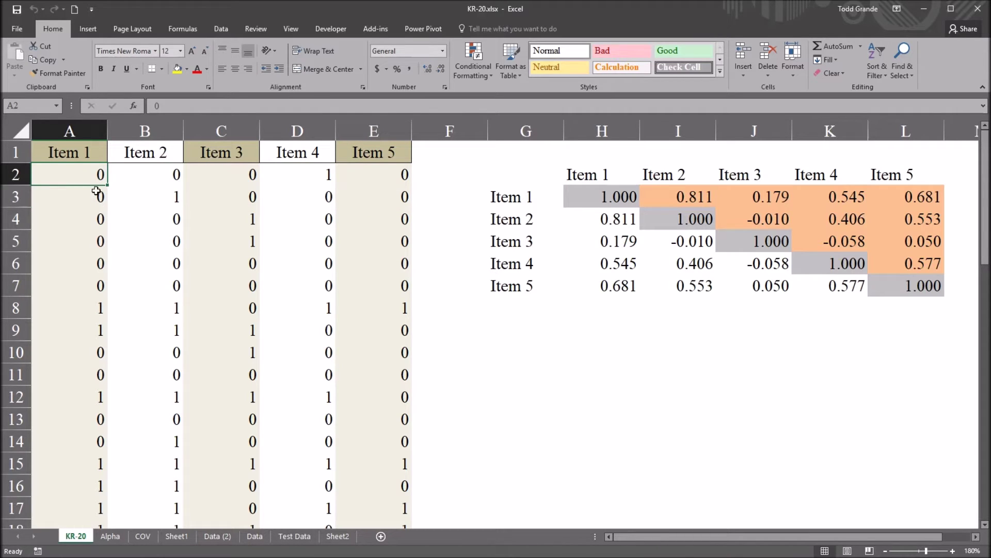
{"action": "left_click", "coordinate": [83, 154]}
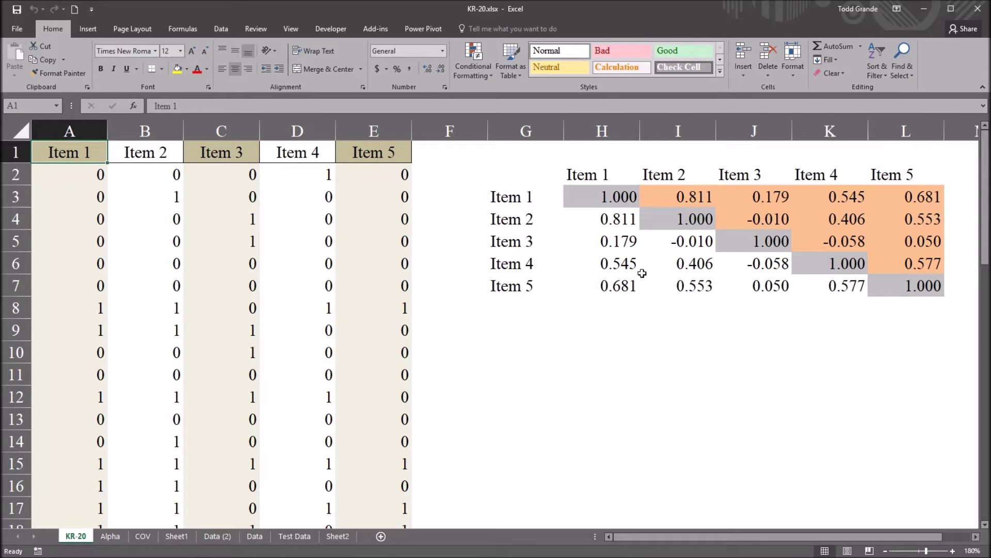
{"action": "mouse_move", "coordinate": [986, 229]}
{"action": "left_mouse_down"}
{"action": "mouse_move", "coordinate": [986, 245]}
{"action": "mouse_move", "coordinate": [986, 229]}
{"action": "left_mouse_up"}
{"action": "left_click_drag", "start_coordinate": [93, 179], "coordinate": [364, 180]}
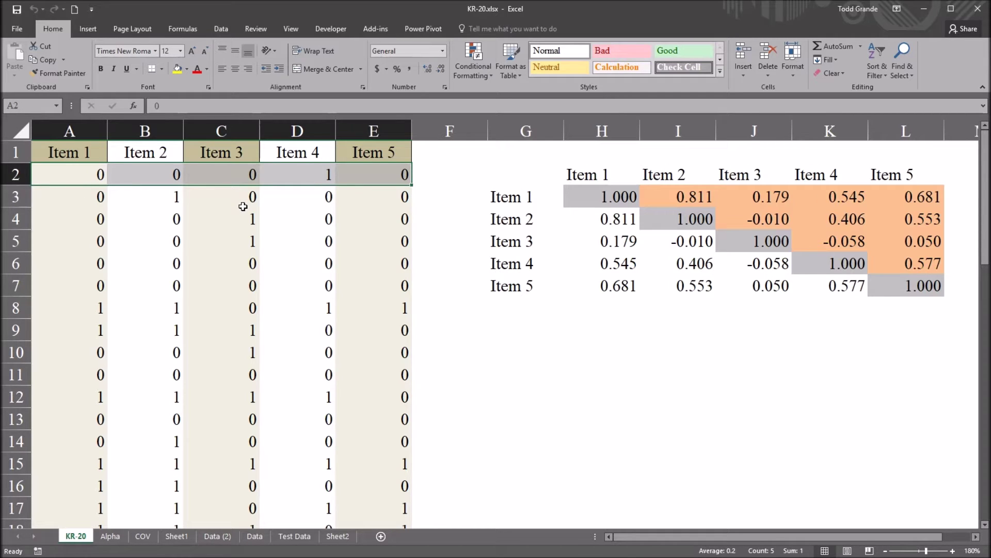
{"action": "left_click", "coordinate": [72, 172]}
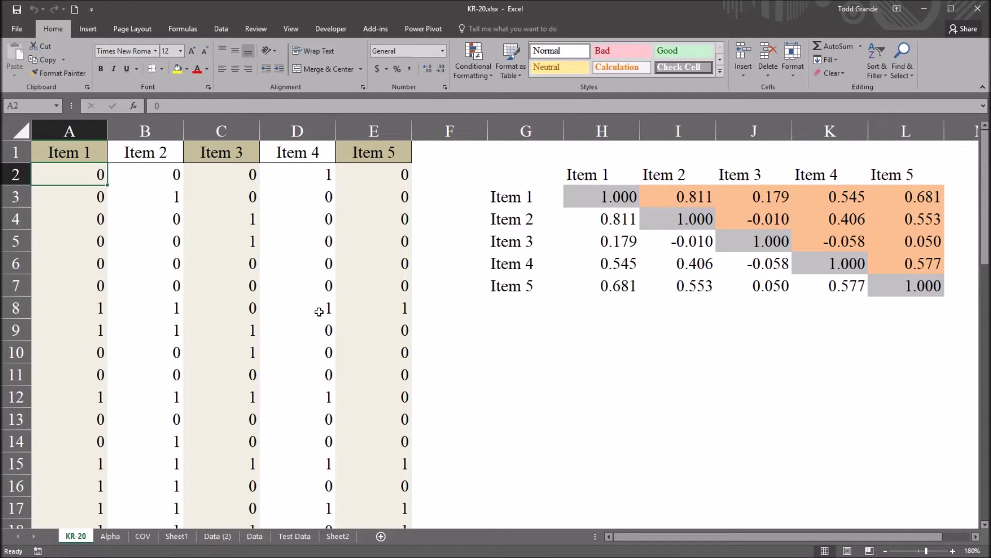
{"action": "left_click_drag", "start_coordinate": [74, 152], "coordinate": [352, 159]}
{"action": "left_click", "coordinate": [438, 150]}
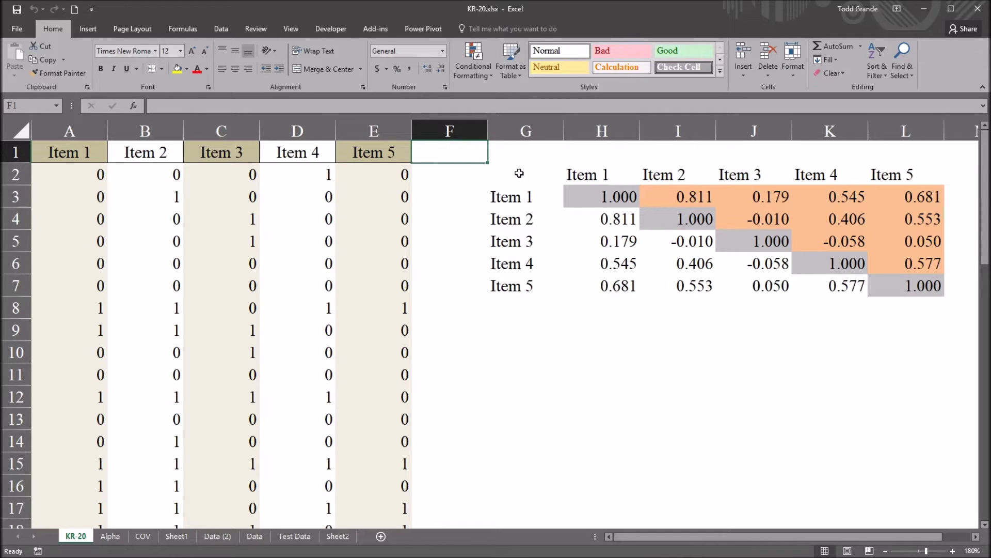
{"action": "left_click_drag", "start_coordinate": [516, 174], "coordinate": [896, 287]}
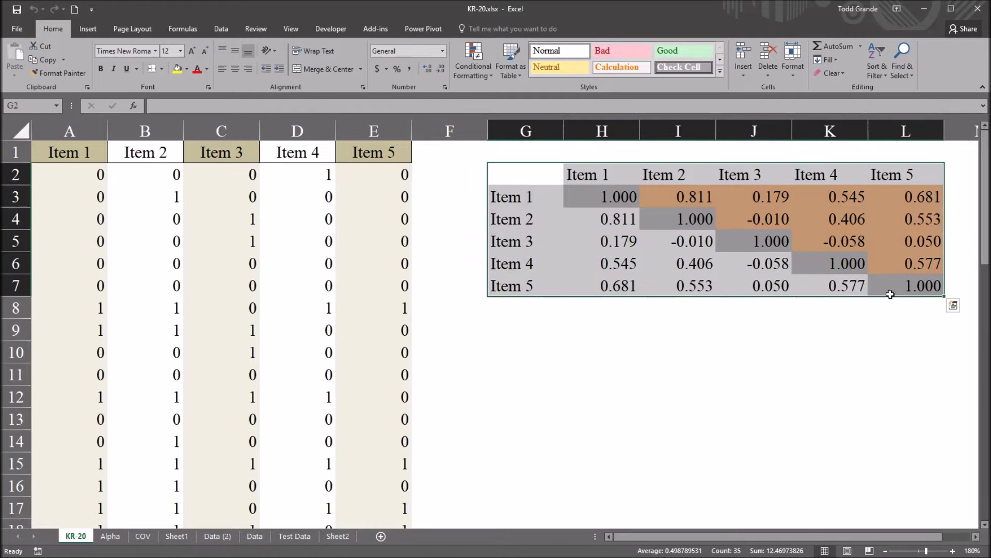
{"action": "left_click", "coordinate": [440, 159]}
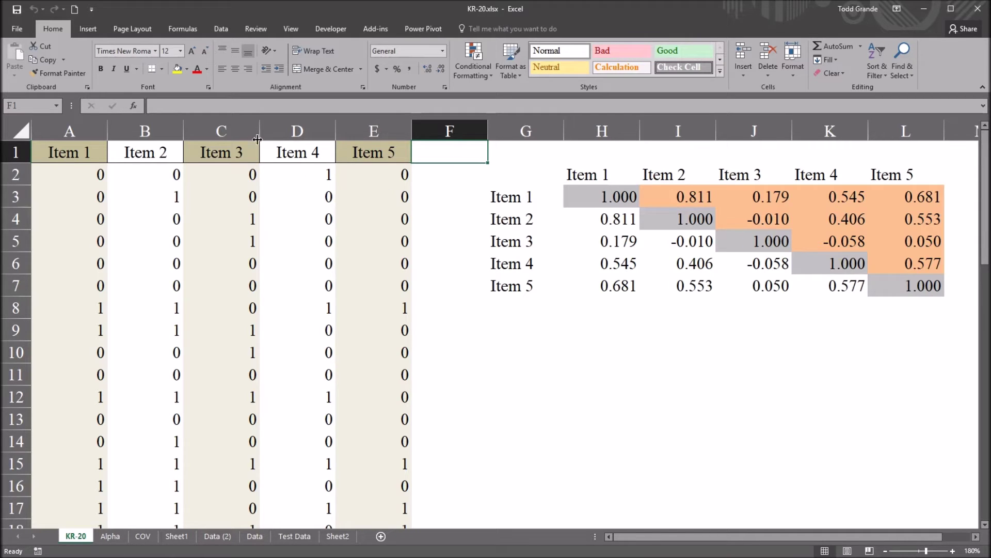
Choose Anova: Two-Factor Without Replication from the Data Analysis tools
{"action": "left_click", "coordinate": [221, 29]}
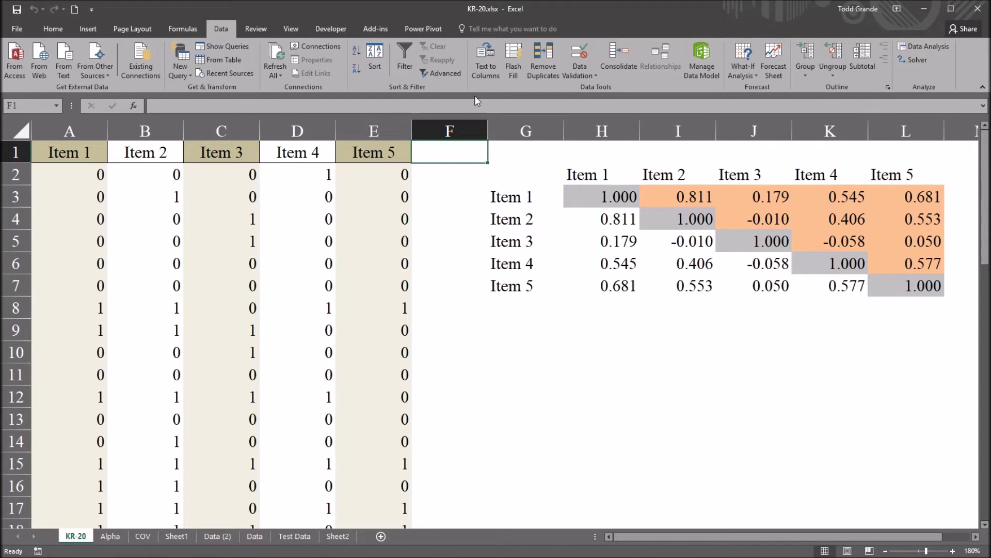
{"action": "left_click", "coordinate": [923, 45]}
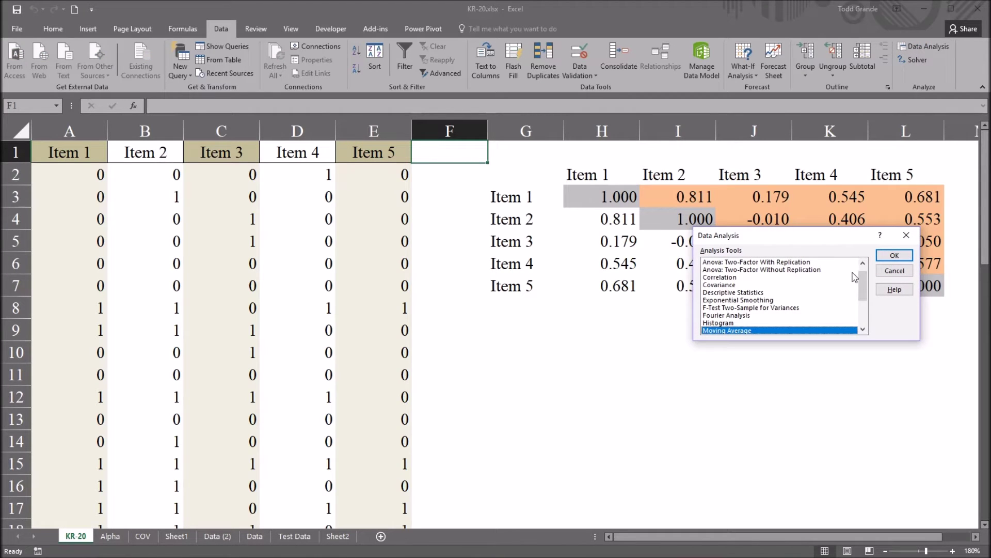
{"action": "left_click_drag", "start_coordinate": [861, 285], "coordinate": [862, 281]}
{"action": "left_click", "coordinate": [755, 279]}
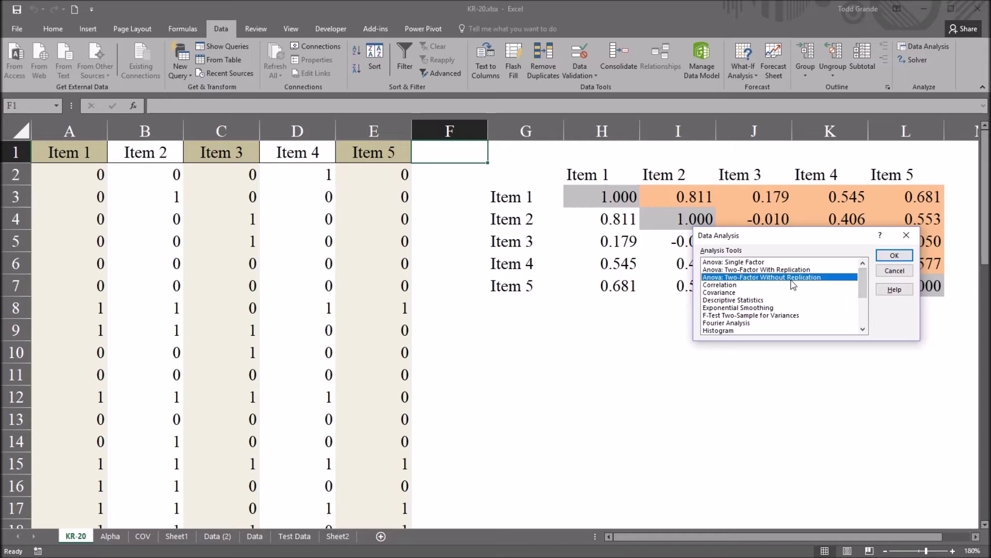
{"action": "left_click", "coordinate": [758, 263]}
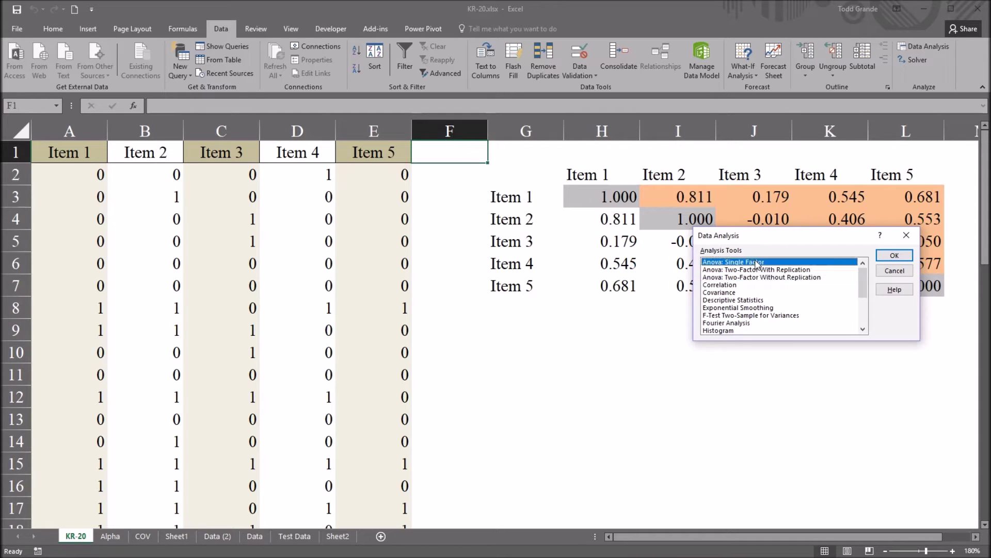
{"action": "left_click", "coordinate": [758, 269]}
{"action": "left_click", "coordinate": [758, 278]}
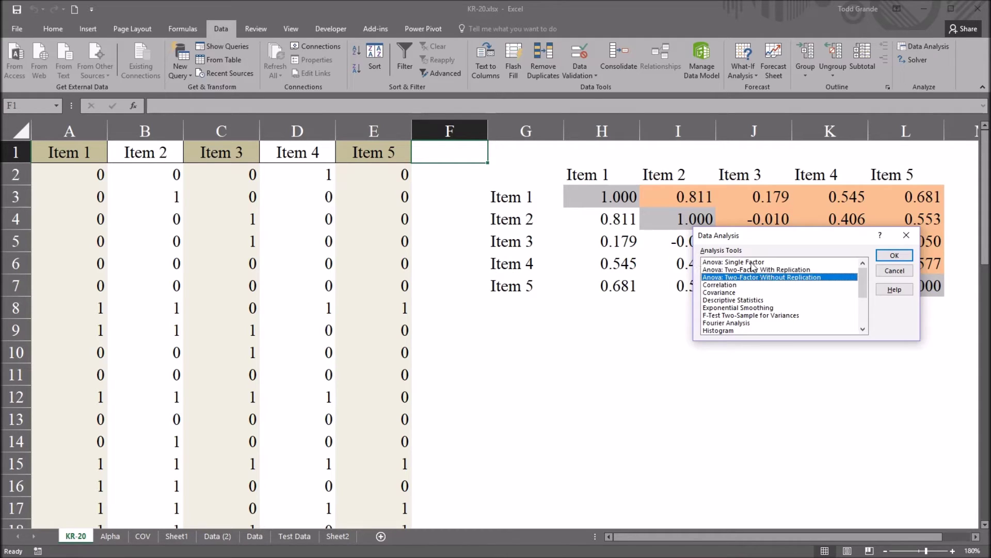
{"action": "left_click", "coordinate": [754, 263]}
{"action": "left_click", "coordinate": [759, 270]}
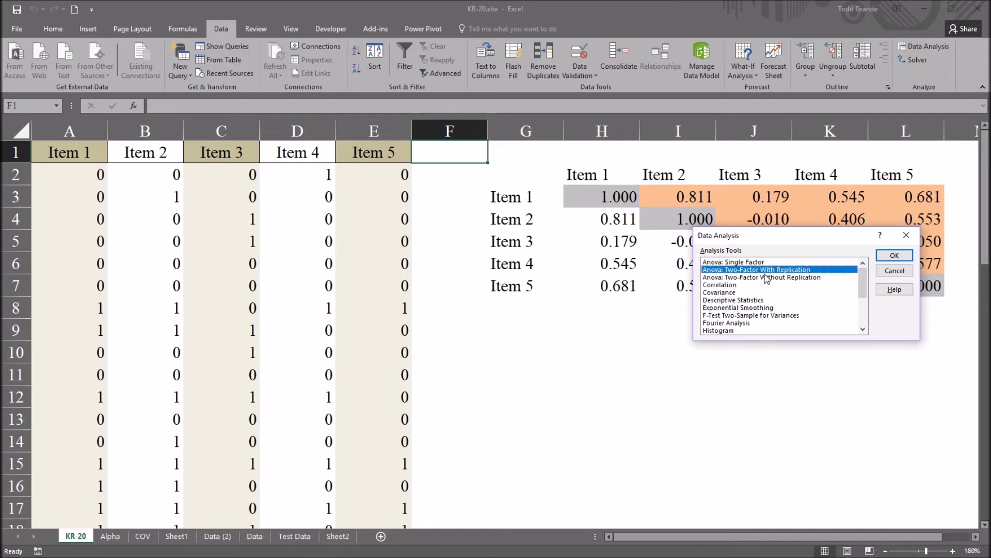
{"action": "left_click", "coordinate": [767, 278]}
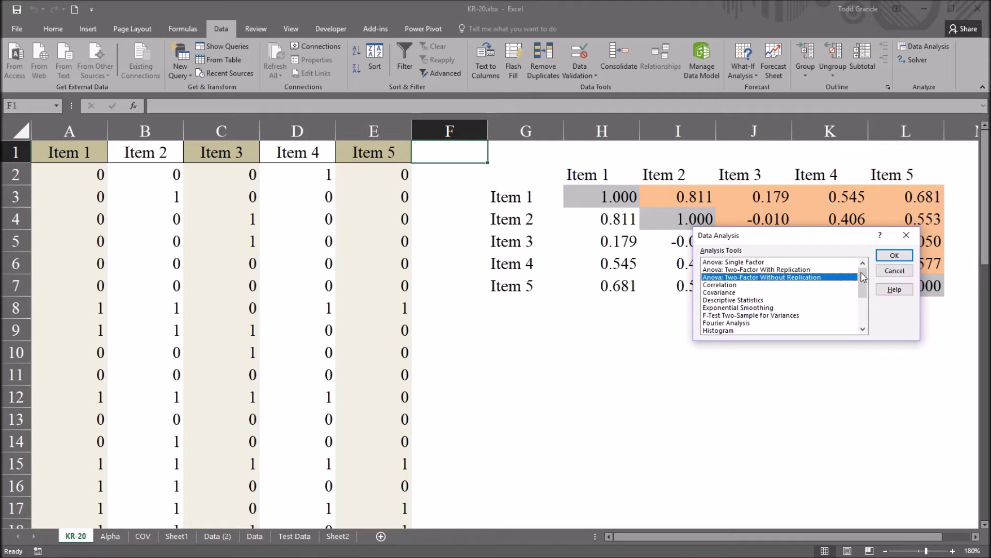
{"action": "left_click", "coordinate": [886, 258]}
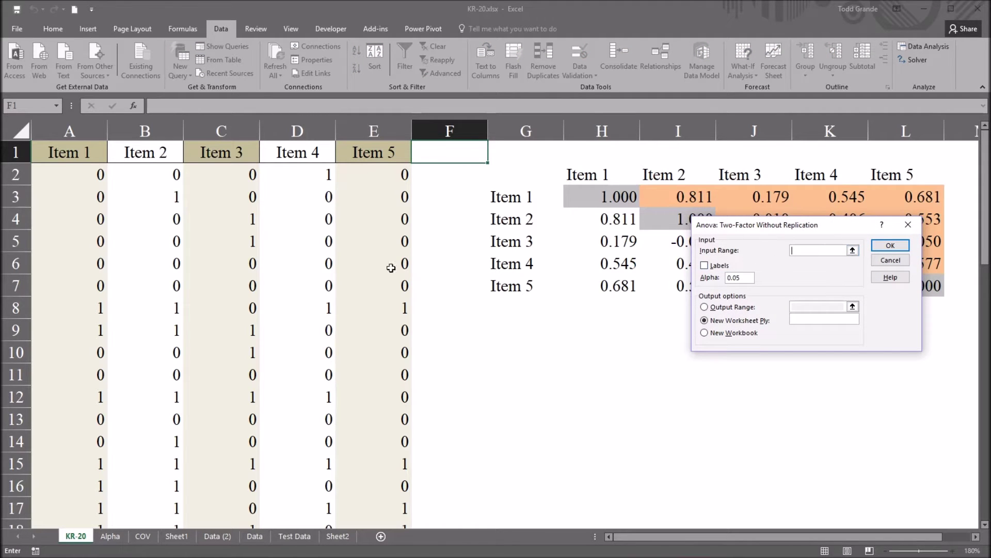
Set input range $A$2:$E$21 and output range $G$9, then run the ANOVA
{"action": "left_click_drag", "start_coordinate": [79, 177], "coordinate": [380, 480]}
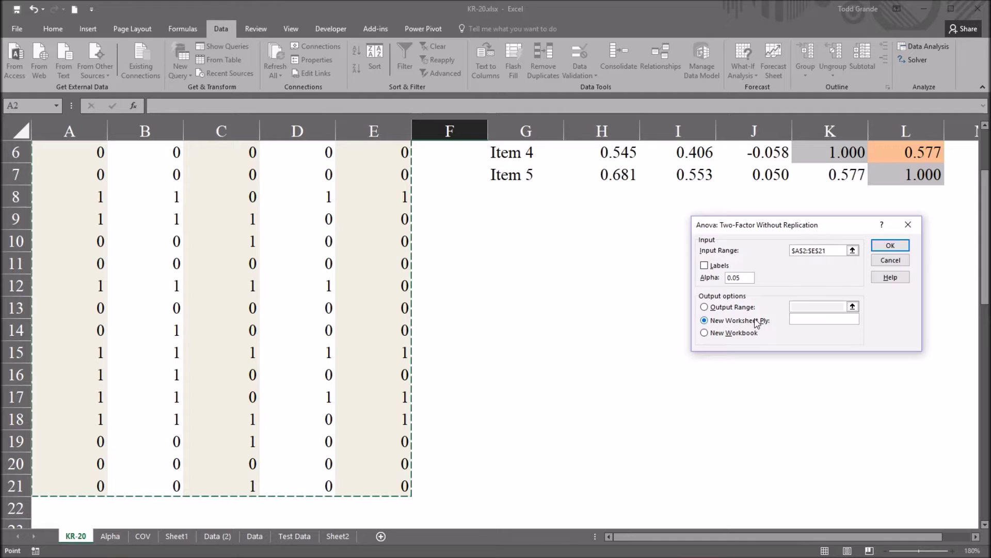
{"action": "left_click", "coordinate": [705, 307]}
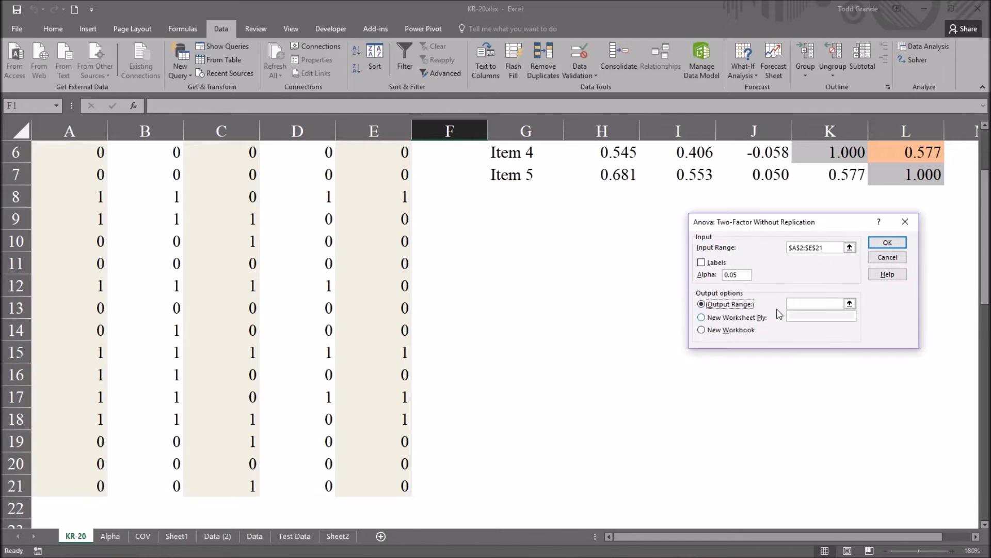
{"action": "left_click", "coordinate": [514, 216]}
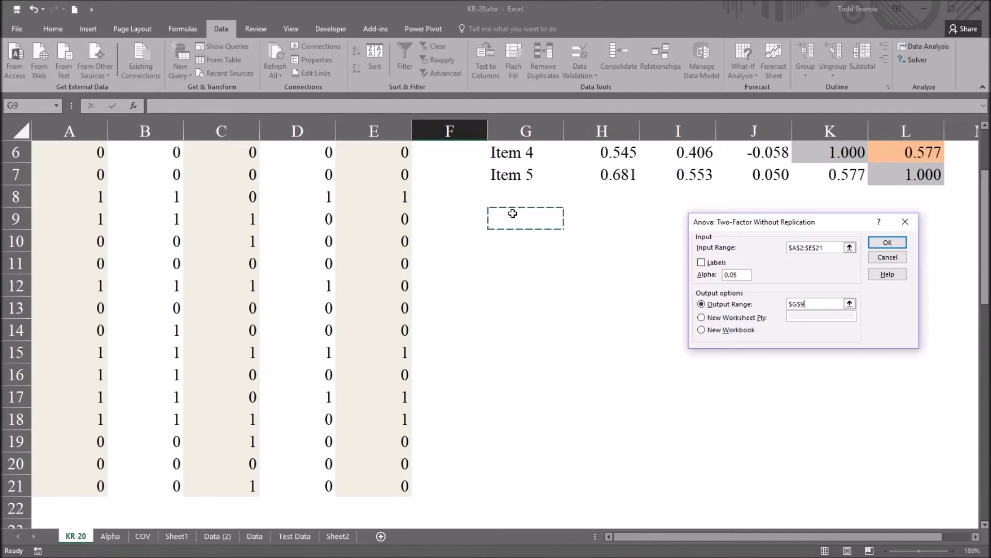
{"action": "left_click", "coordinate": [887, 242]}
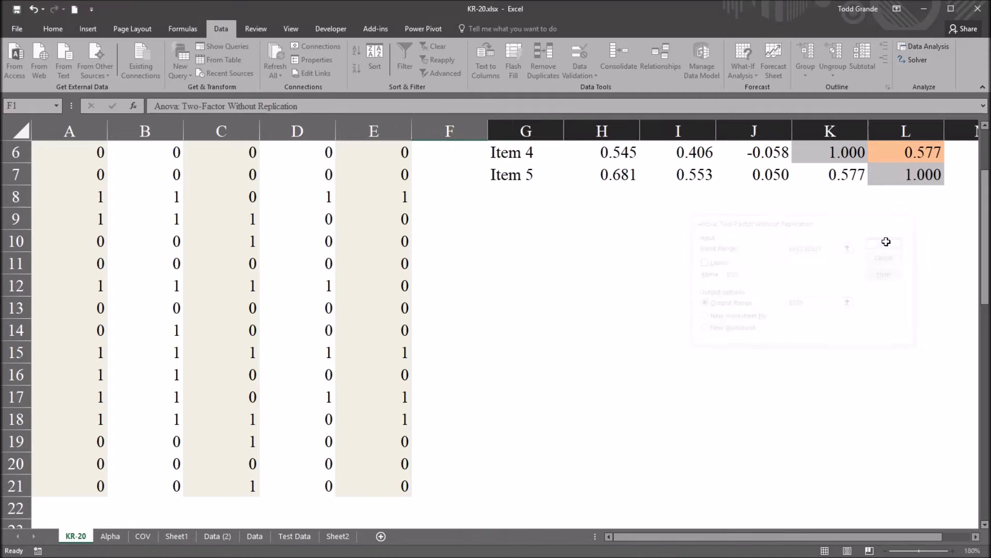
{"action": "left_click", "coordinate": [532, 267]}
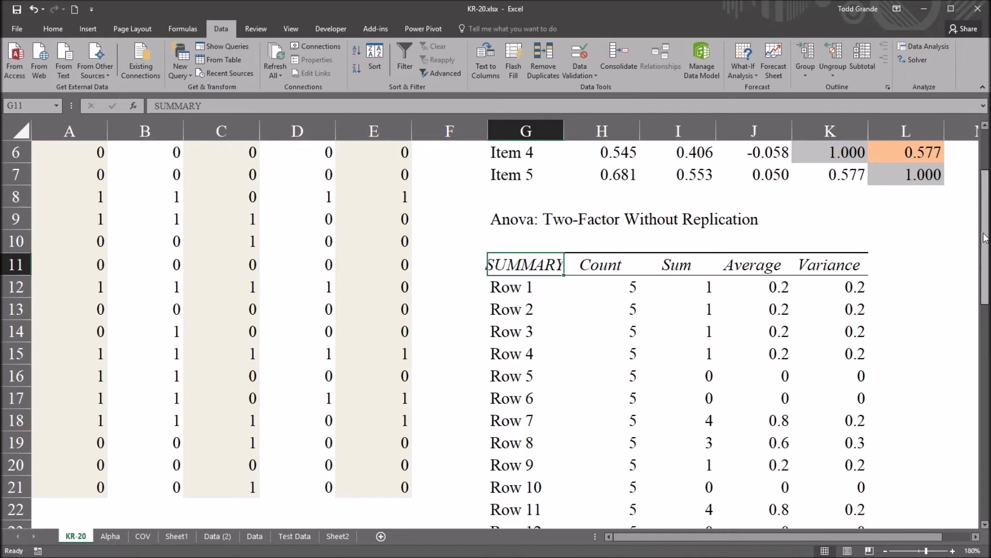
{"action": "left_click_drag", "start_coordinate": [985, 238], "coordinate": [985, 259]}
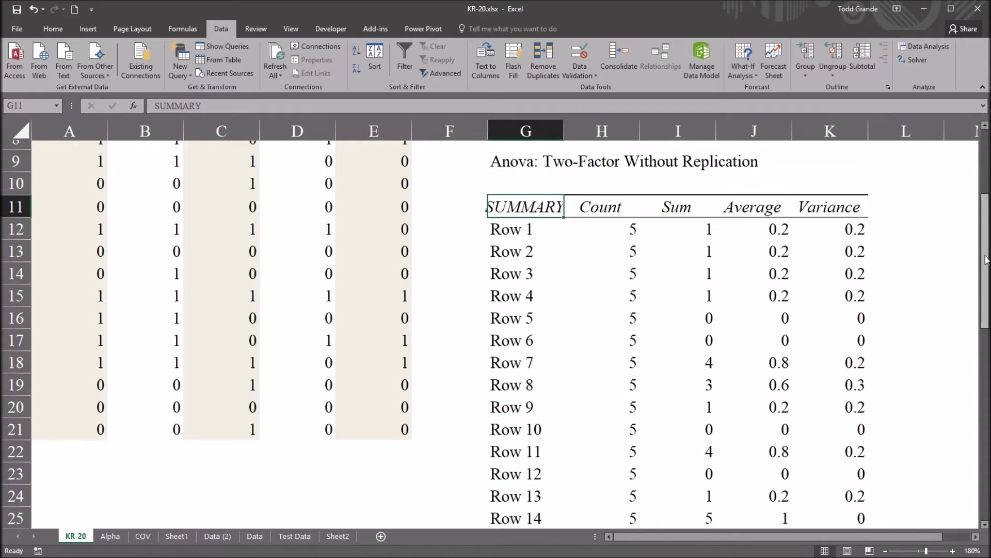
{"action": "left_click_drag", "start_coordinate": [619, 198], "coordinate": [828, 204]}
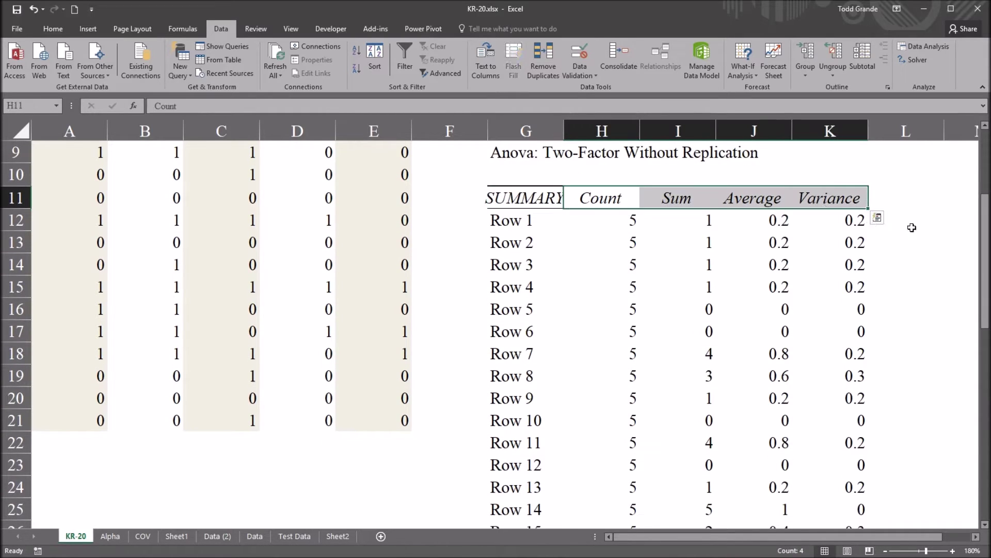
{"action": "left_click_drag", "start_coordinate": [984, 226], "coordinate": [890, 358]}
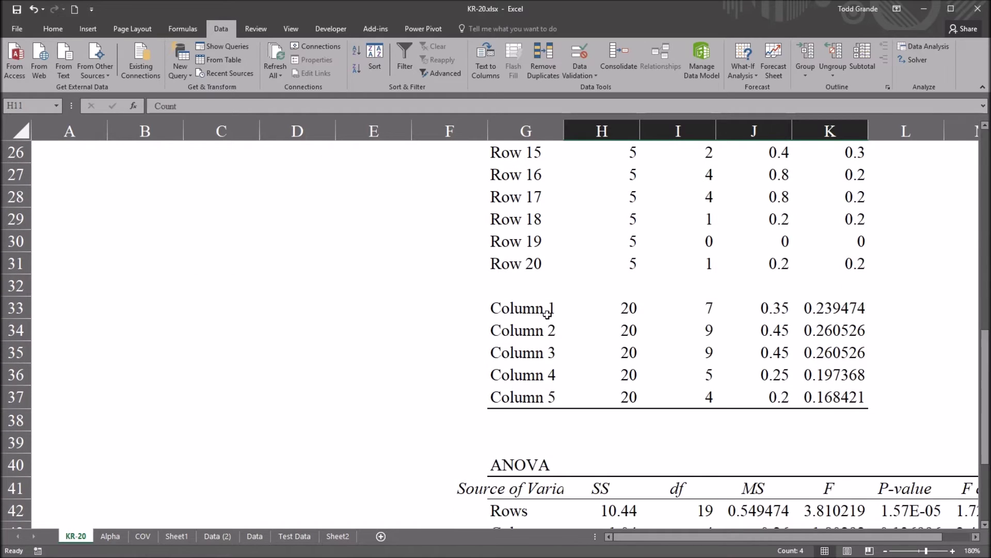
{"action": "left_click_drag", "start_coordinate": [554, 313], "coordinate": [557, 398]}
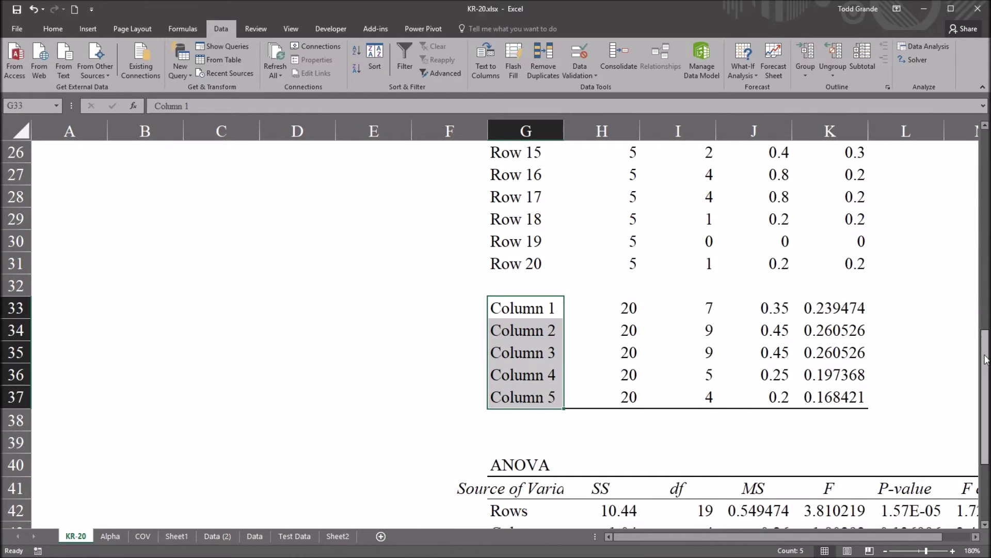
{"action": "left_click_drag", "start_coordinate": [983, 384], "coordinate": [983, 414]}
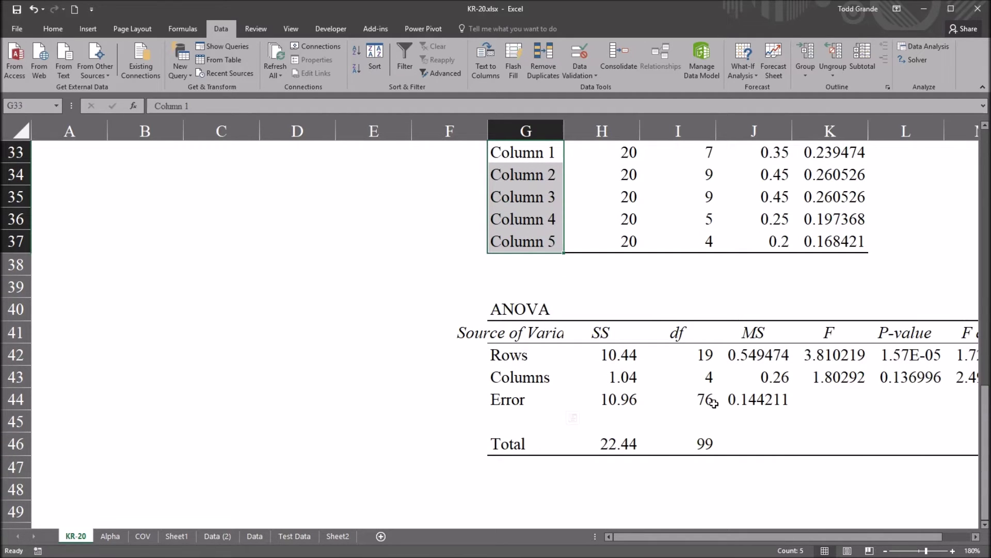
{"action": "left_click", "coordinate": [744, 358]}
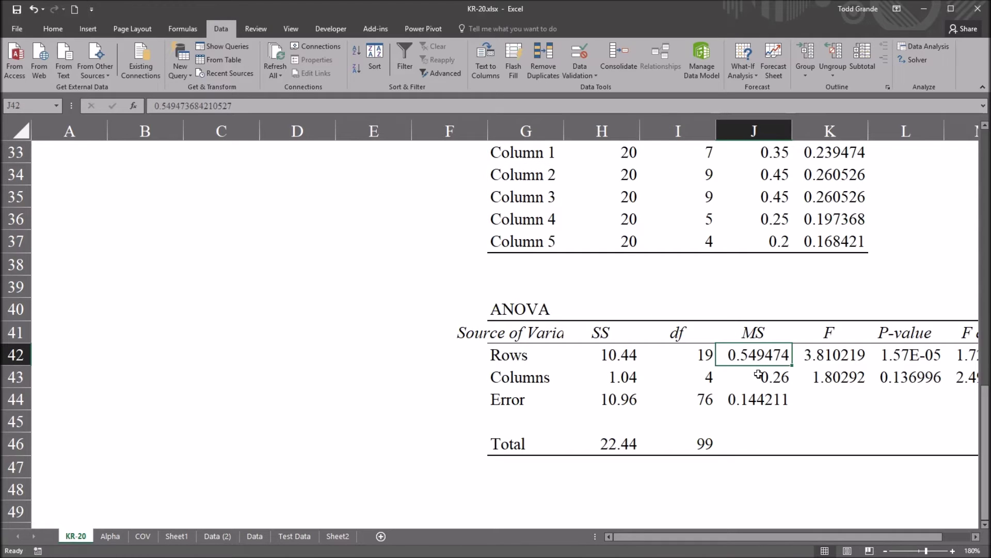
{"action": "left_click", "coordinate": [526, 356]}
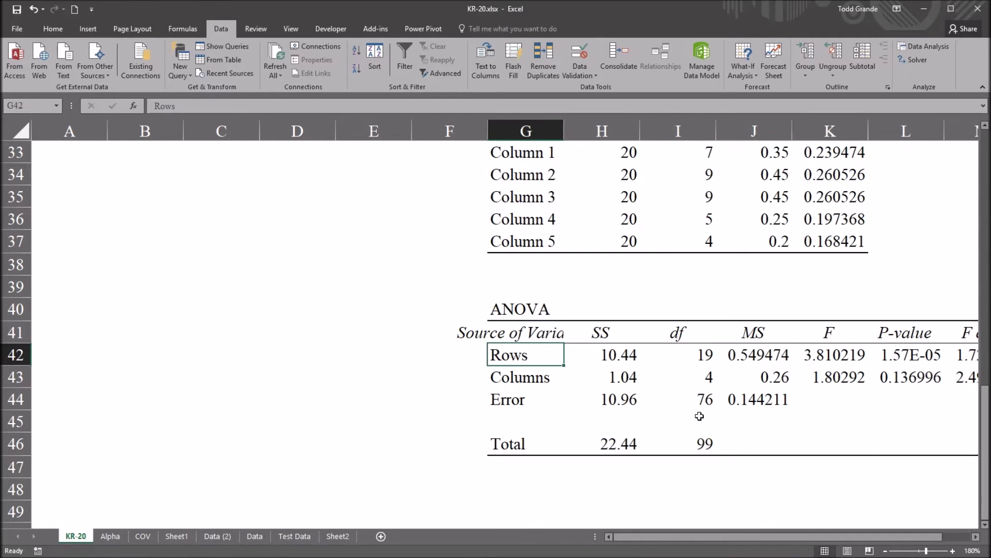
{"action": "left_click", "coordinate": [742, 400]}
{"action": "left_click", "coordinate": [519, 402]}
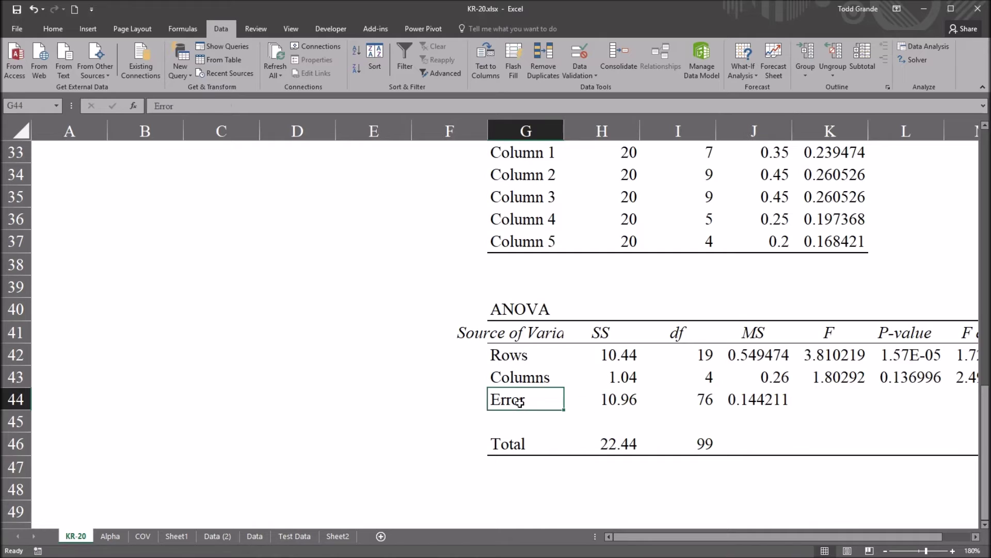
{"action": "left_click", "coordinate": [741, 357]}
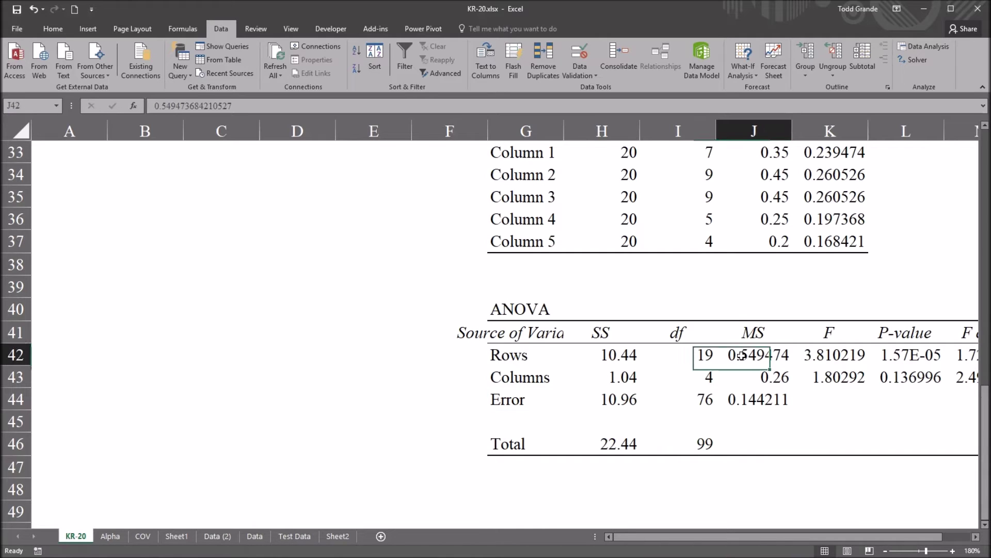
{"action": "left_click", "coordinate": [749, 401]}
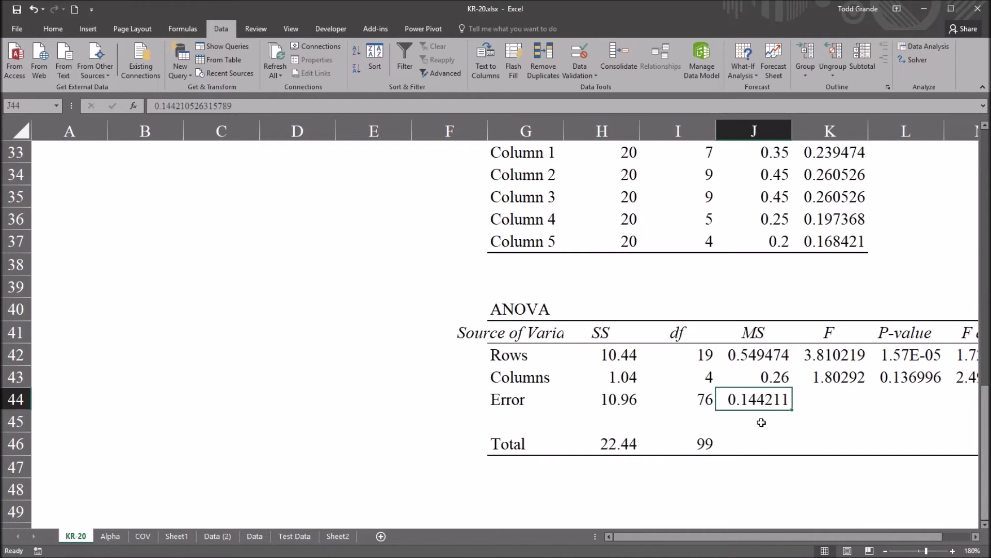
{"action": "left_click", "coordinate": [751, 490]}
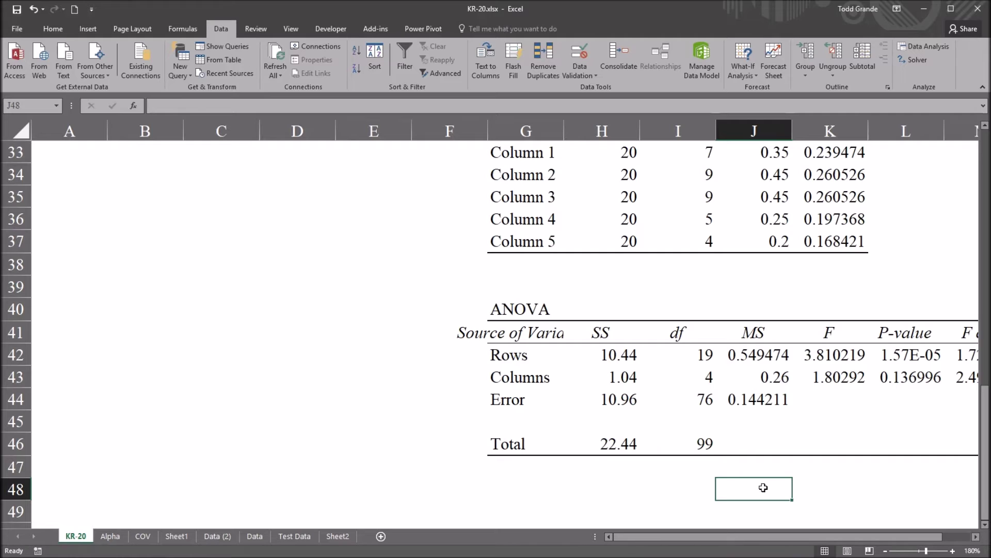
Scroll back to the top of the sheet and select A1, then the first Item 1 response in A2
{"action": "left_click_drag", "start_coordinate": [981, 467], "coordinate": [981, 209]}
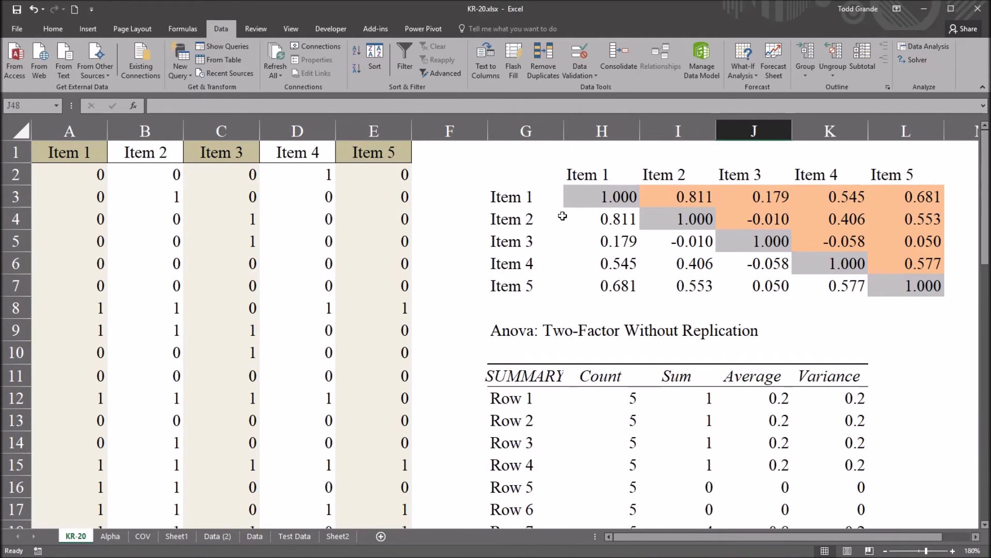
{"action": "left_click", "coordinate": [77, 152]}
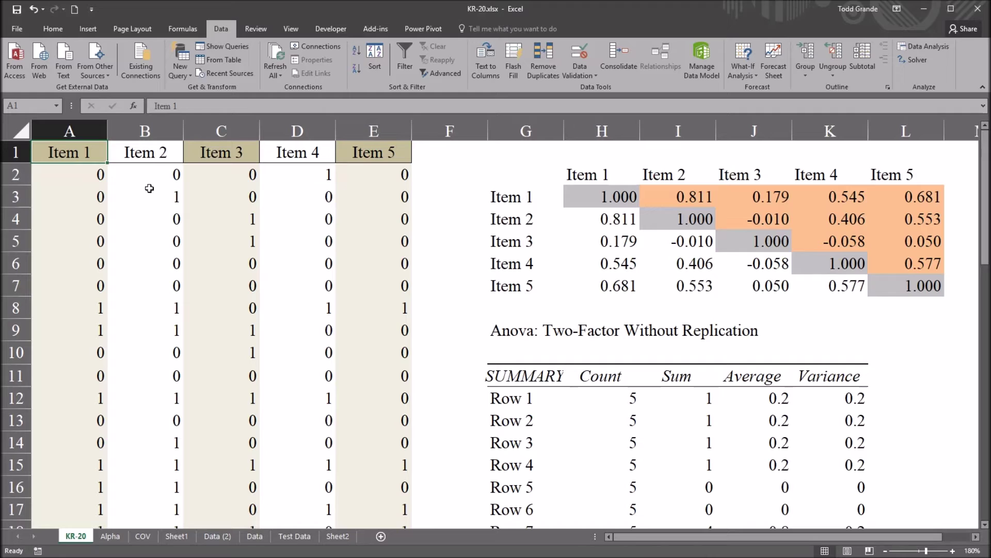
{"action": "left_click", "coordinate": [79, 176]}
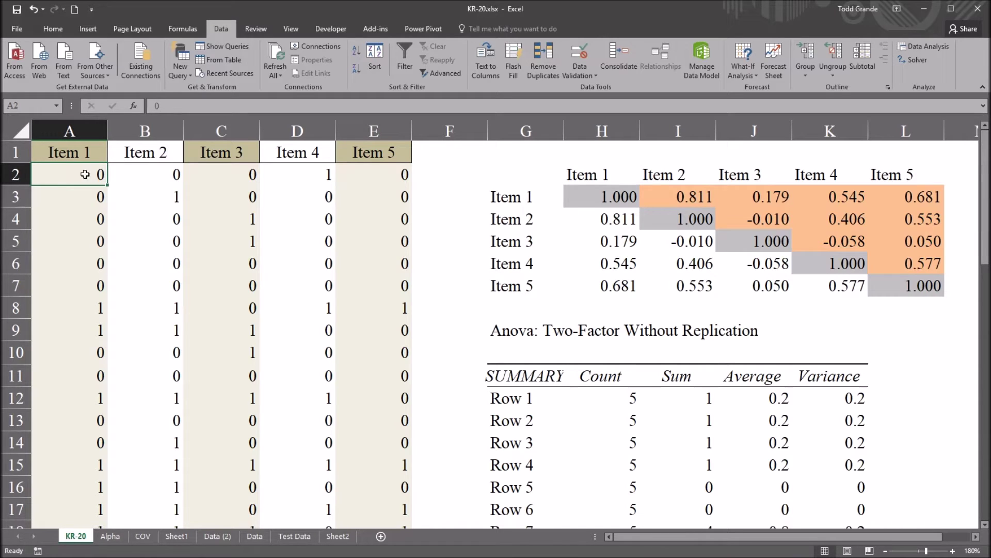
Enter =1-(J44/J42) in J48, giving a KR-20 of 0.737548
{"action": "left_click_drag", "start_coordinate": [985, 230], "coordinate": [948, 478]}
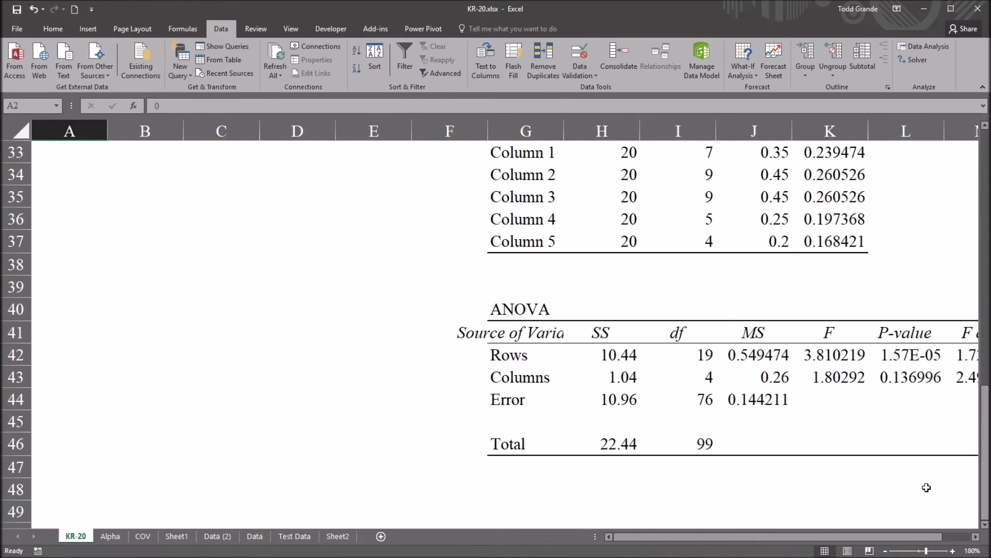
{"action": "left_click", "coordinate": [748, 484]}
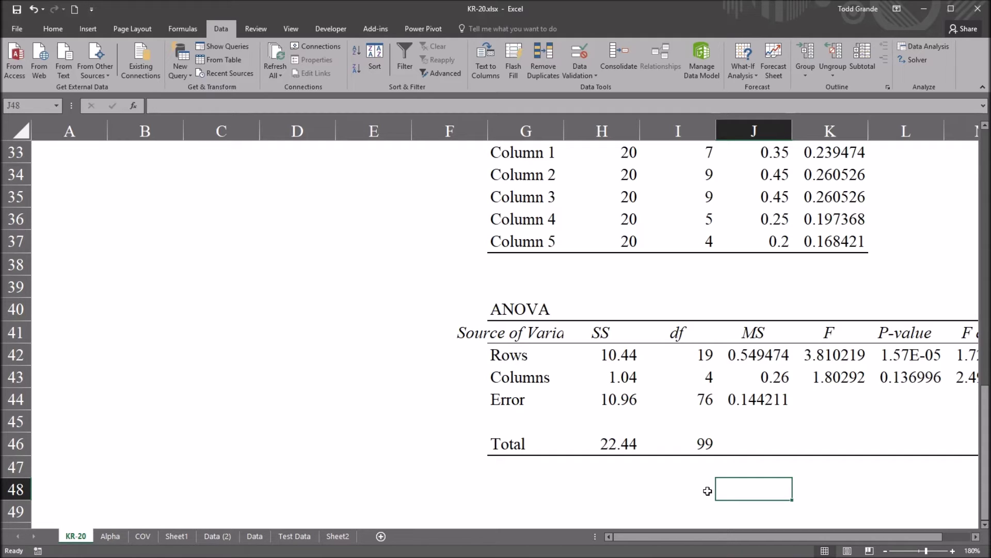
{"action": "type", "text": "="}
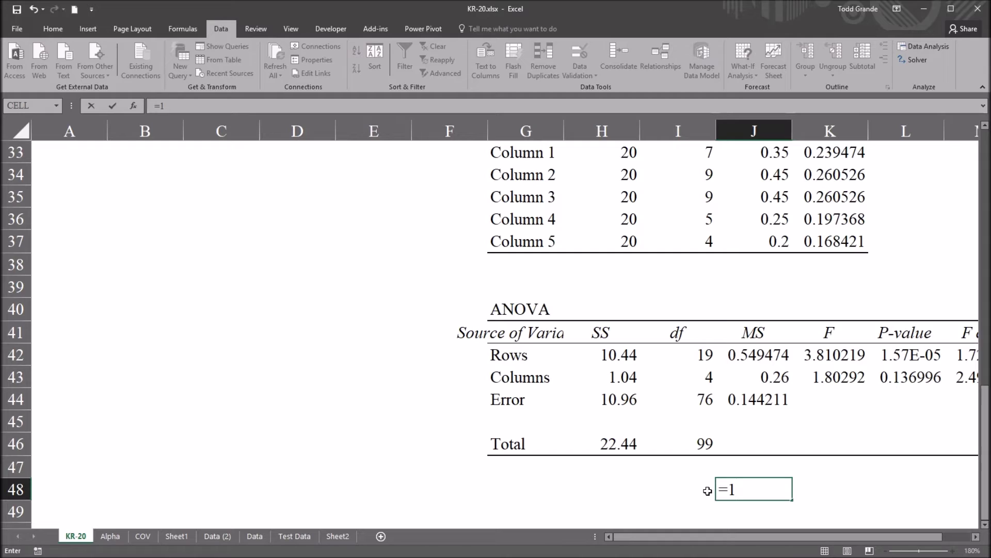
{"action": "type", "text": "1-("}
{"action": "left_click", "coordinate": [757, 405]}
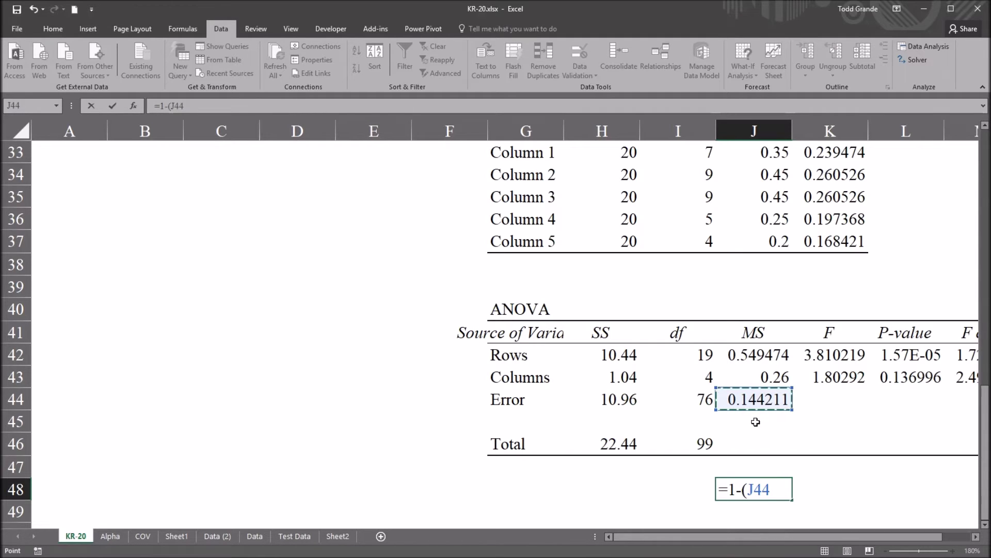
{"action": "type", "text": "/"}
{"action": "left_click", "coordinate": [736, 358]}
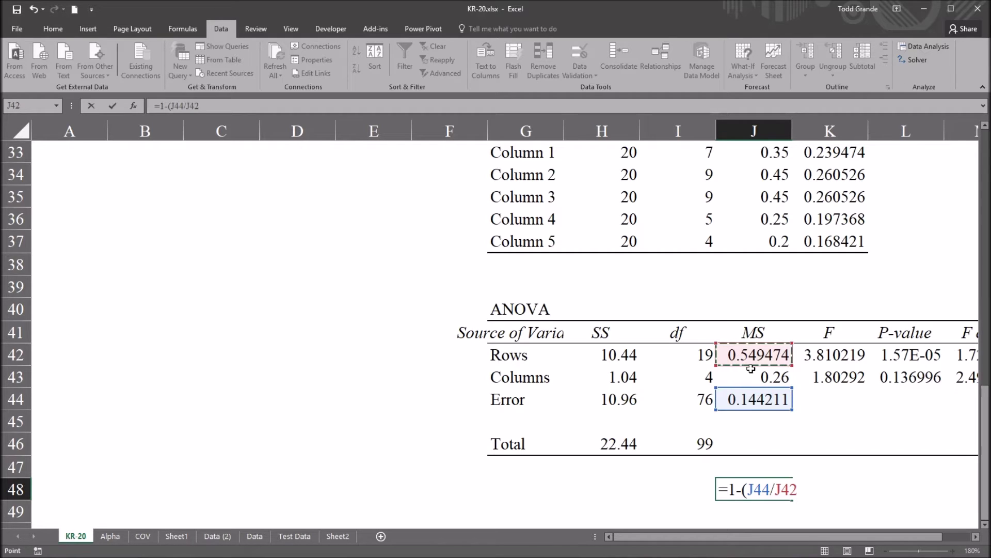
{"action": "type", "text": ")"}
{"action": "key", "text": "Return"}
{"action": "left_click", "coordinate": [730, 487]}
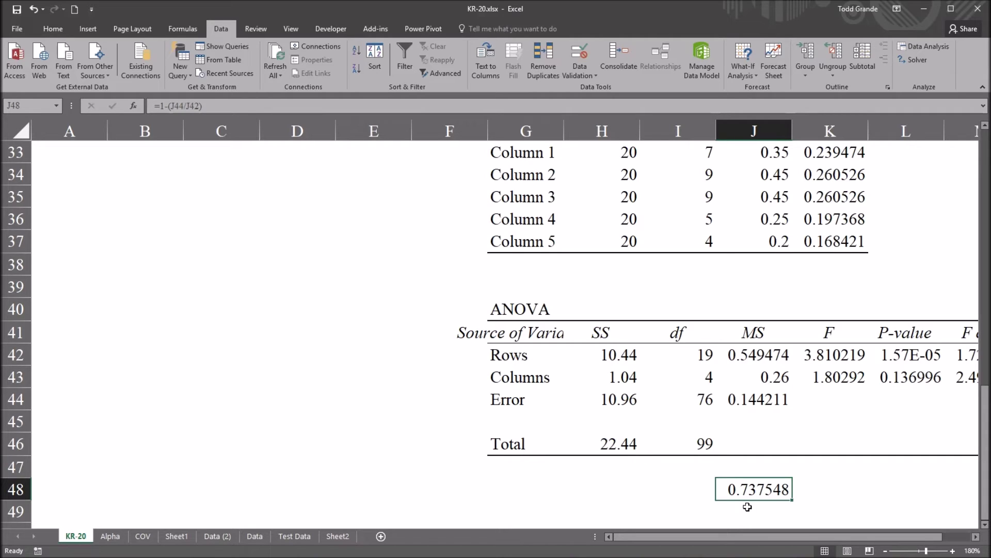
Scroll back up and highlight the correlation matrix G2:L7
{"action": "left_click_drag", "start_coordinate": [985, 469], "coordinate": [984, 466]}
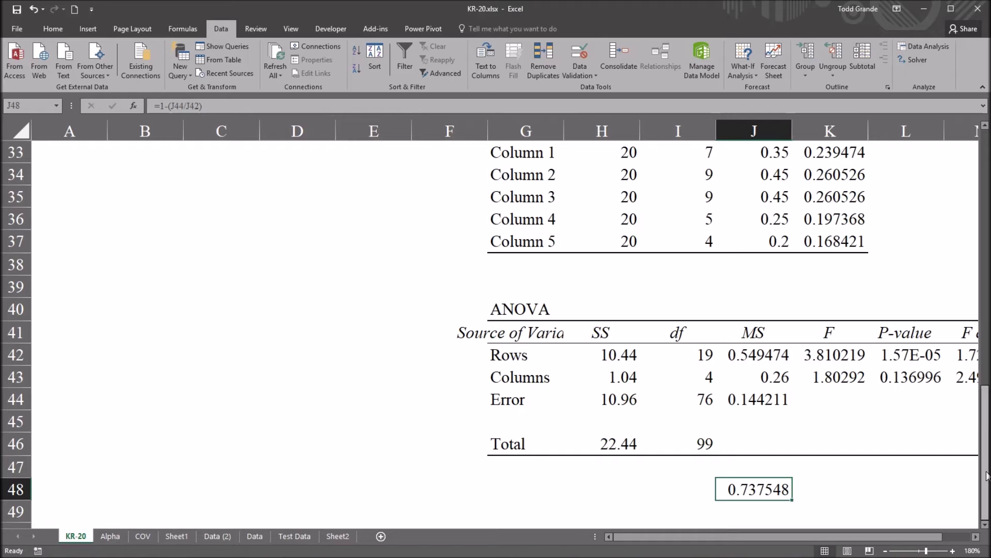
{"action": "left_click_drag", "start_coordinate": [985, 476], "coordinate": [977, 216]}
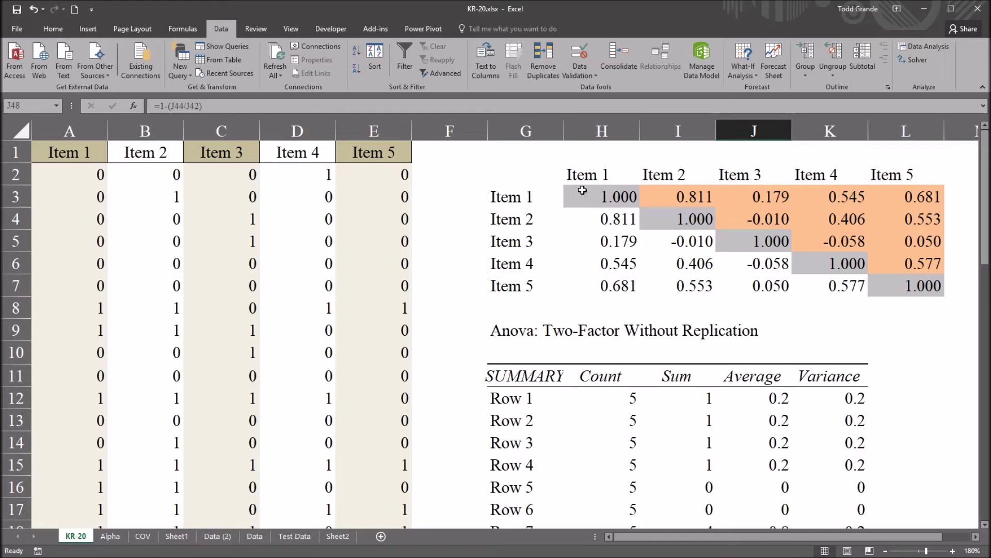
{"action": "left_click_drag", "start_coordinate": [520, 178], "coordinate": [885, 284]}
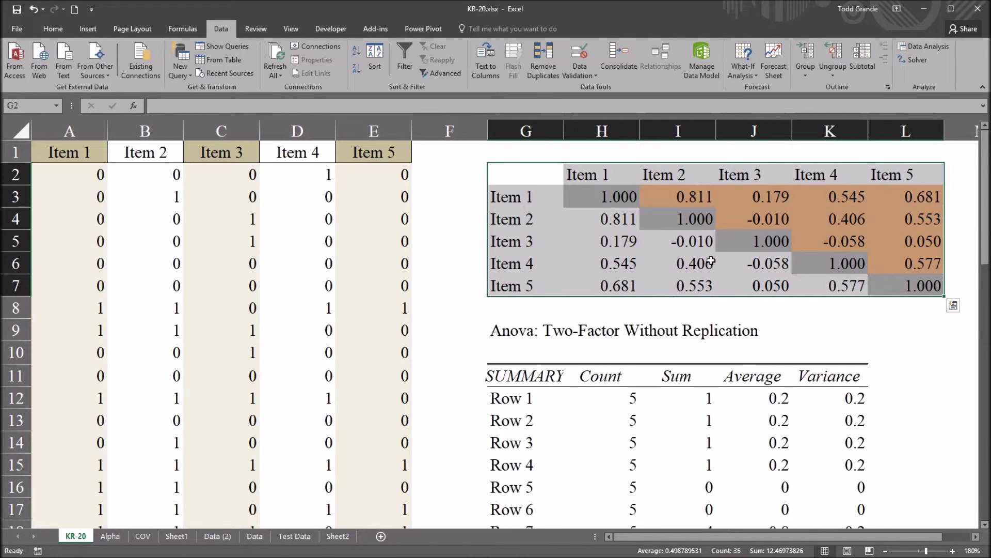
{"action": "left_click", "coordinate": [519, 173]}
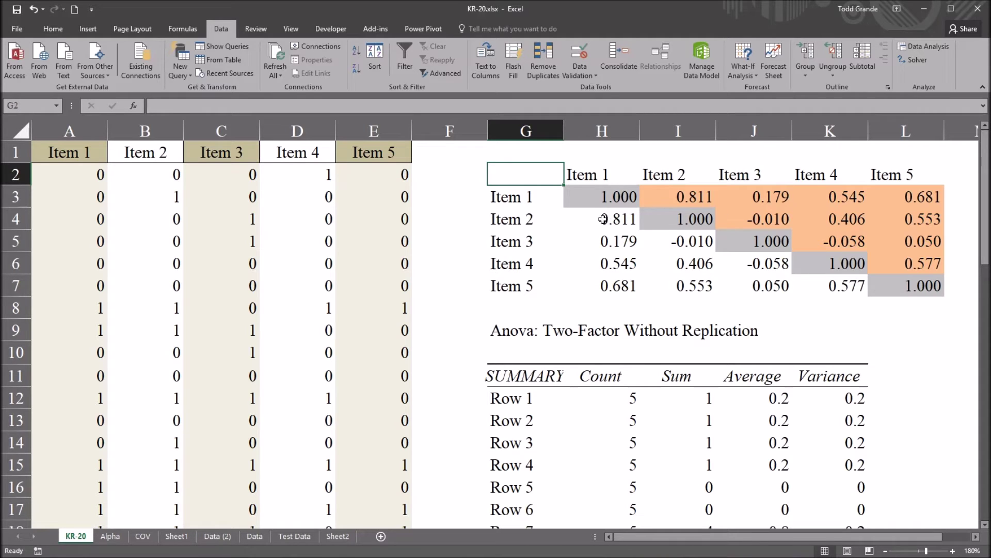
Inspect H4's CORREL formula for Item 1 versus Item 2 (0.811) without changing it
{"action": "left_click", "coordinate": [601, 218]}
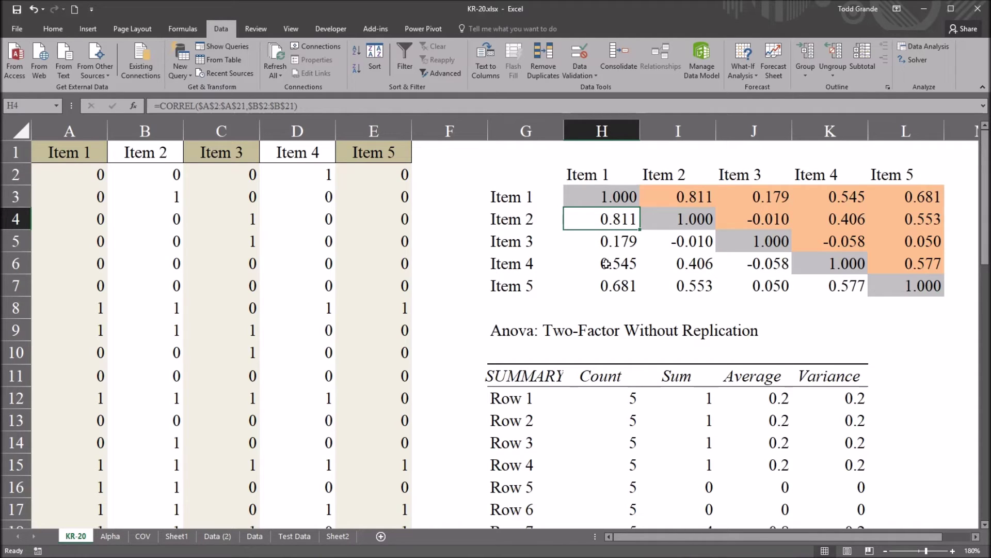
{"action": "left_click", "coordinate": [338, 108]}
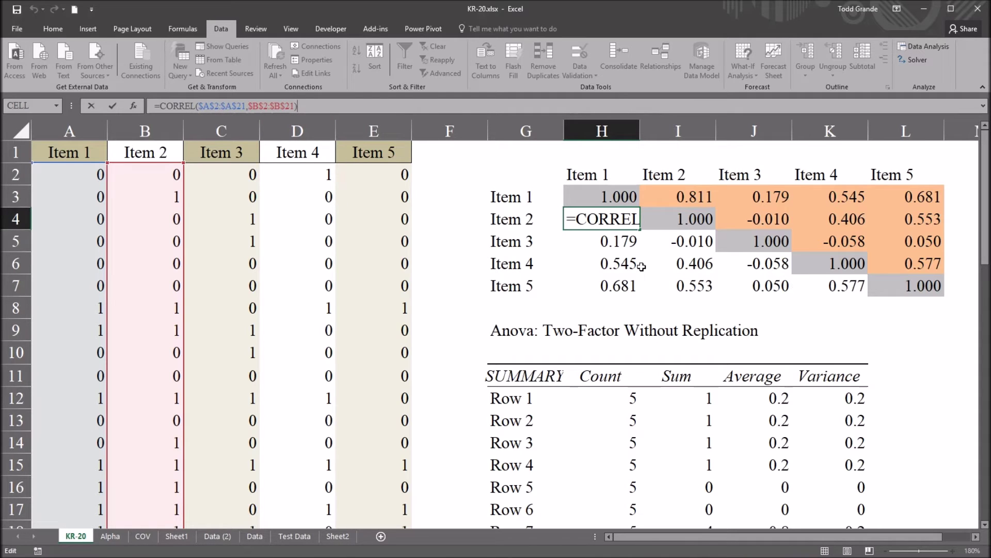
{"action": "key", "text": "Return"}
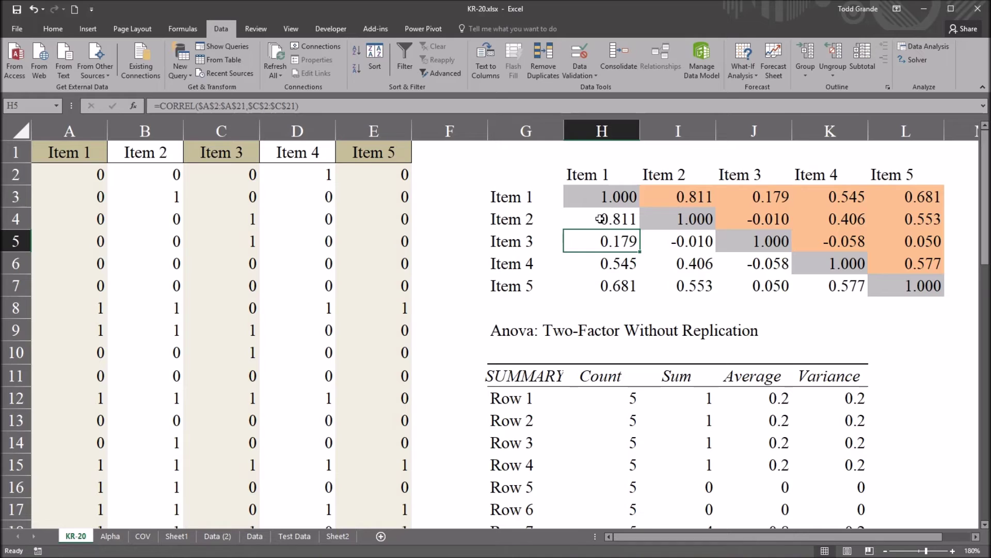
{"action": "left_click", "coordinate": [573, 218]}
{"action": "left_click", "coordinate": [592, 196]}
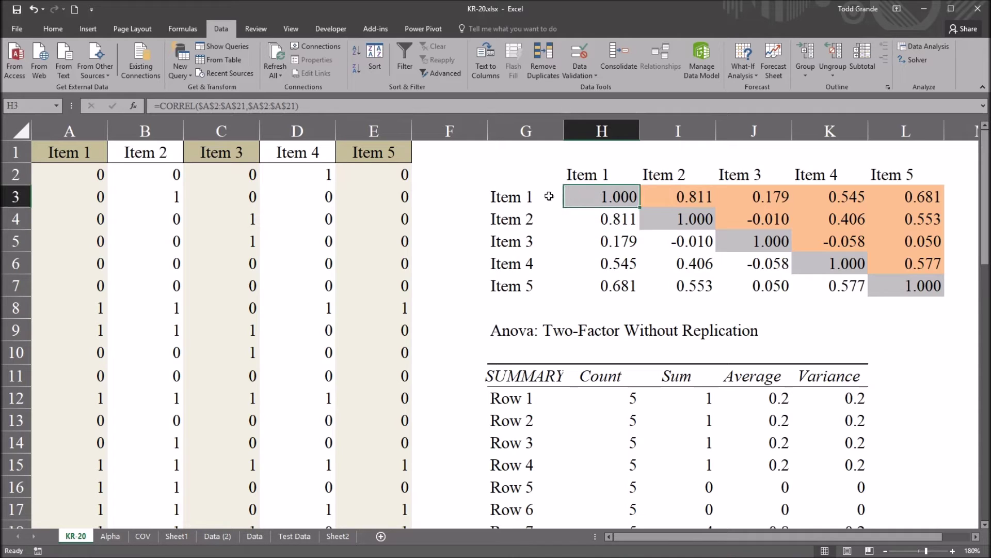
{"action": "left_click", "coordinate": [668, 219]}
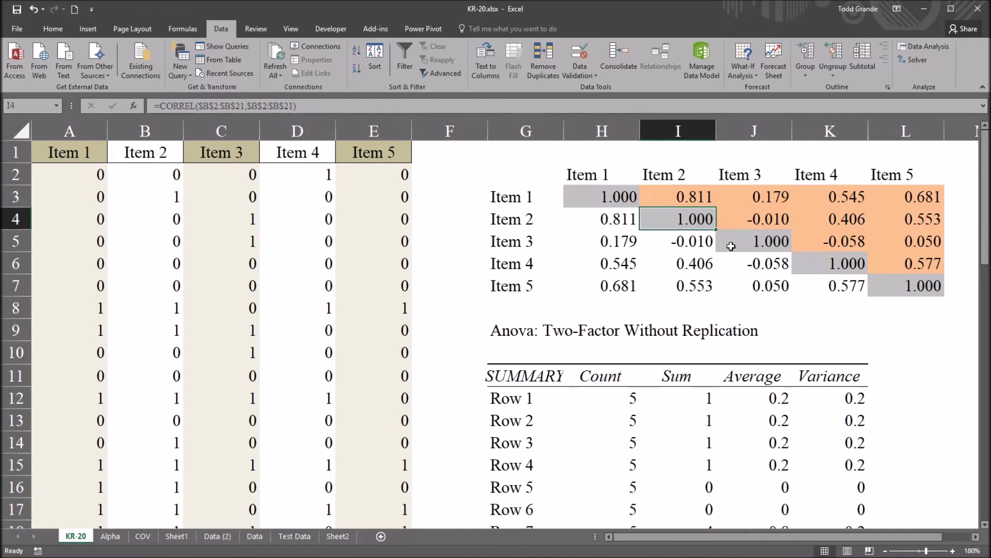
{"action": "left_click", "coordinate": [750, 254]}
{"action": "left_click", "coordinate": [819, 261]}
{"action": "left_click", "coordinate": [897, 287]}
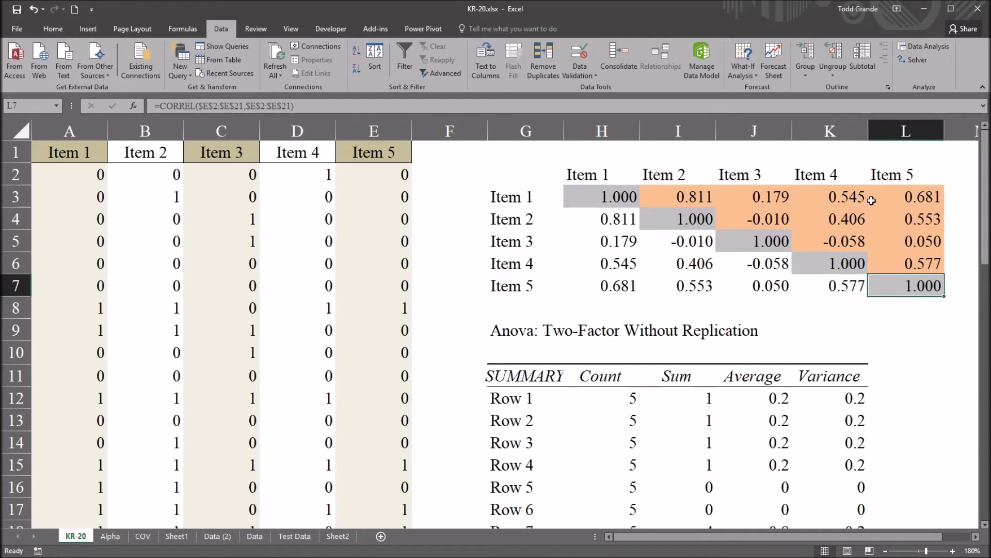
{"action": "left_click", "coordinate": [595, 220]}
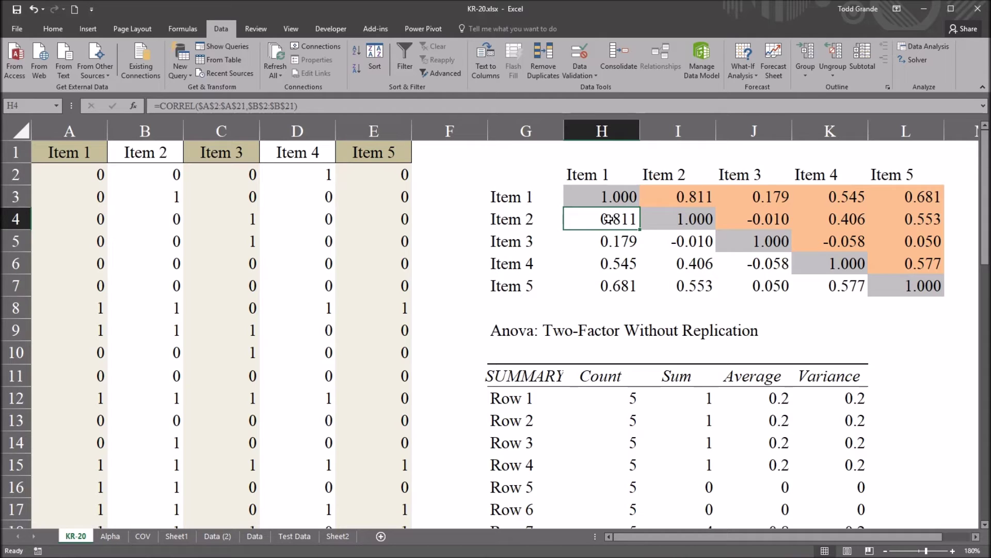
{"action": "left_click", "coordinate": [537, 246]}
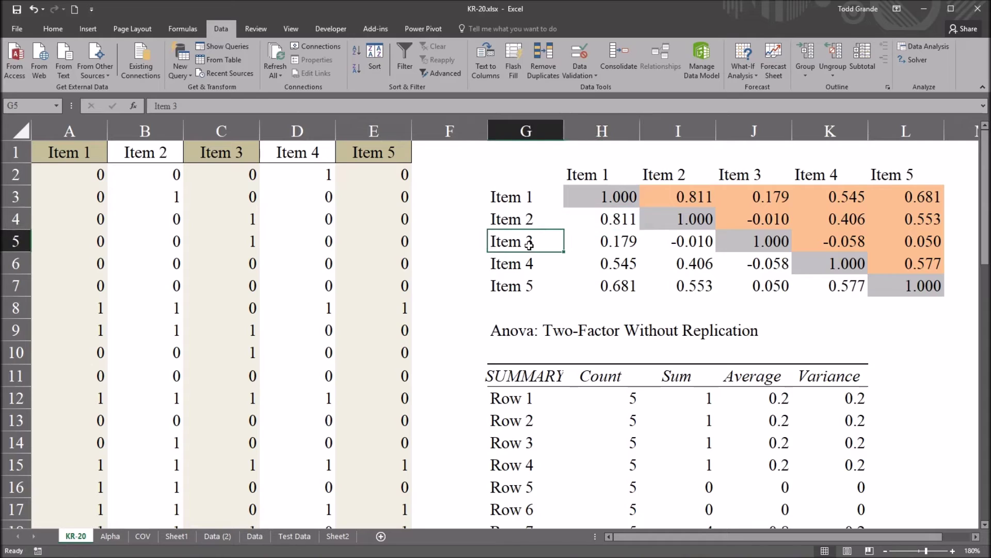
{"action": "left_click", "coordinate": [608, 245]}
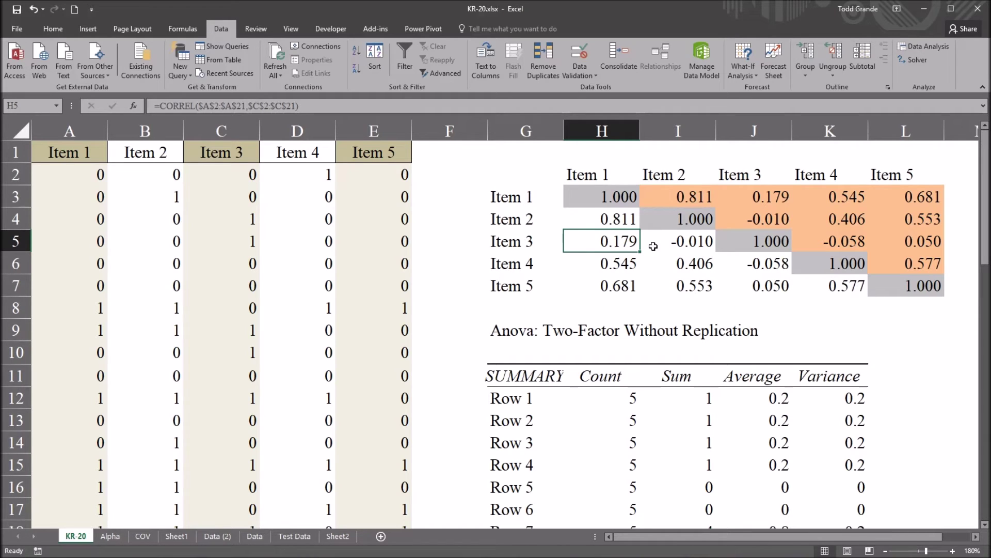
{"action": "left_click", "coordinate": [694, 242]}
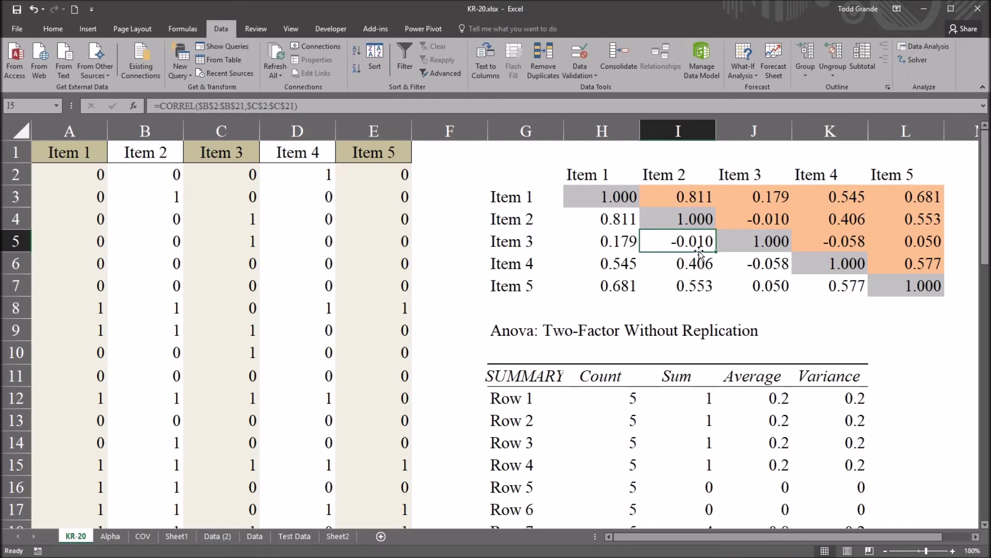
{"action": "left_click", "coordinate": [821, 245]}
{"action": "left_click", "coordinate": [906, 242]}
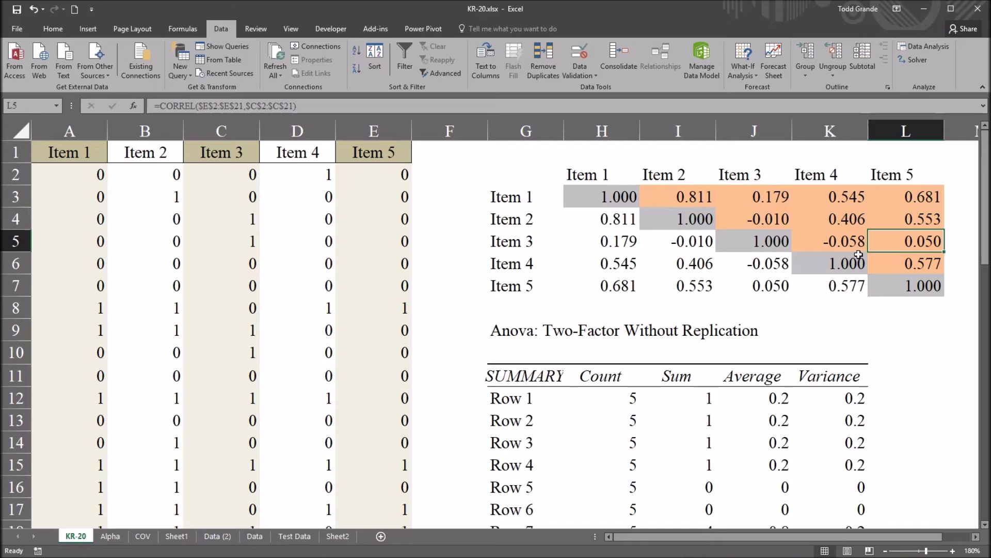
{"action": "left_click", "coordinate": [695, 243]}
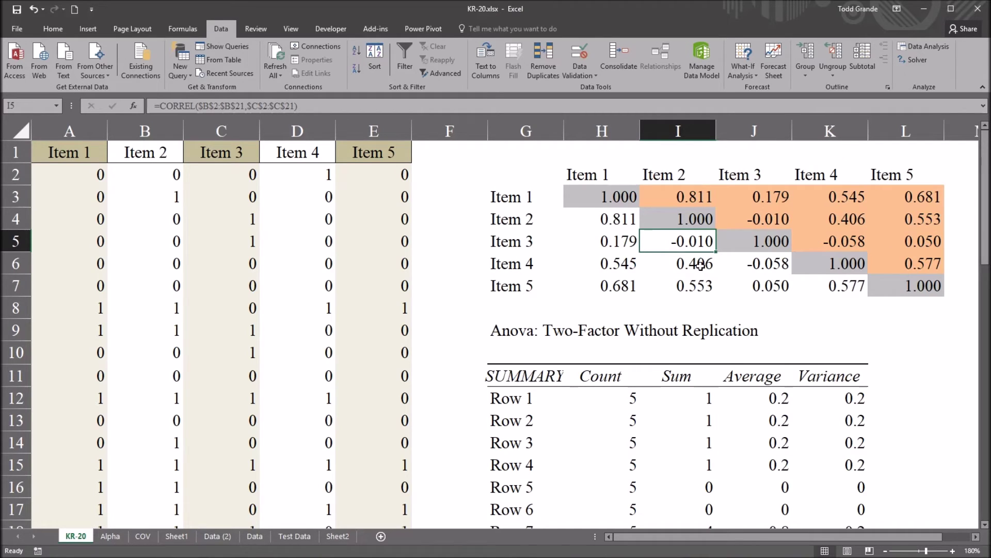
{"action": "left_click", "coordinate": [608, 242]}
{"action": "left_click", "coordinate": [533, 243]}
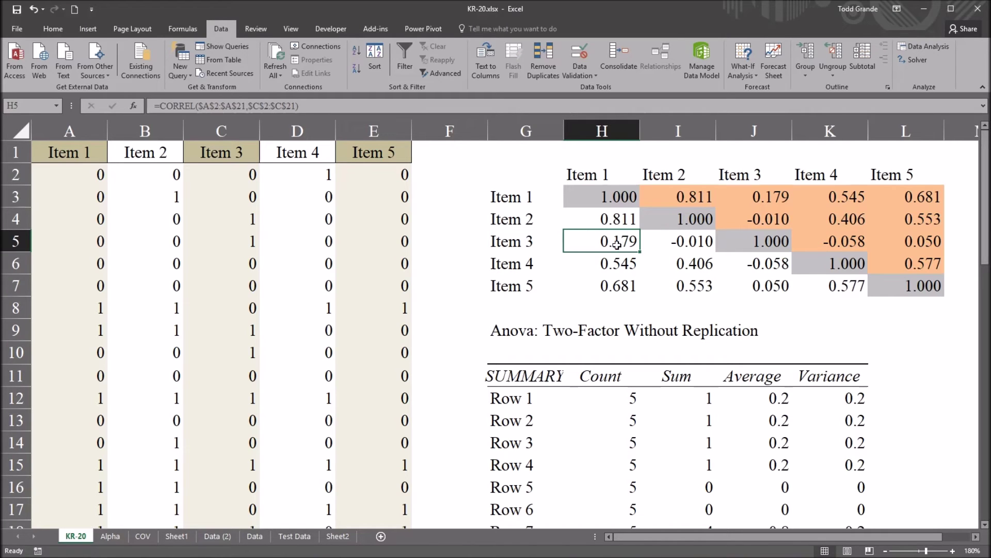
{"action": "left_click", "coordinate": [616, 247]}
{"action": "key", "text": "Left"}
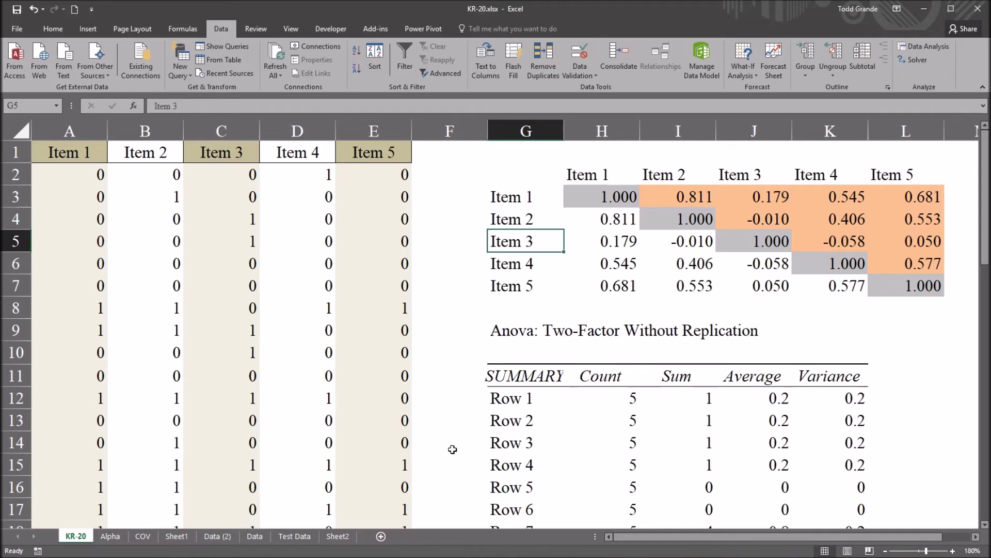
{"action": "left_click_drag", "start_coordinate": [523, 177], "coordinate": [876, 293]}
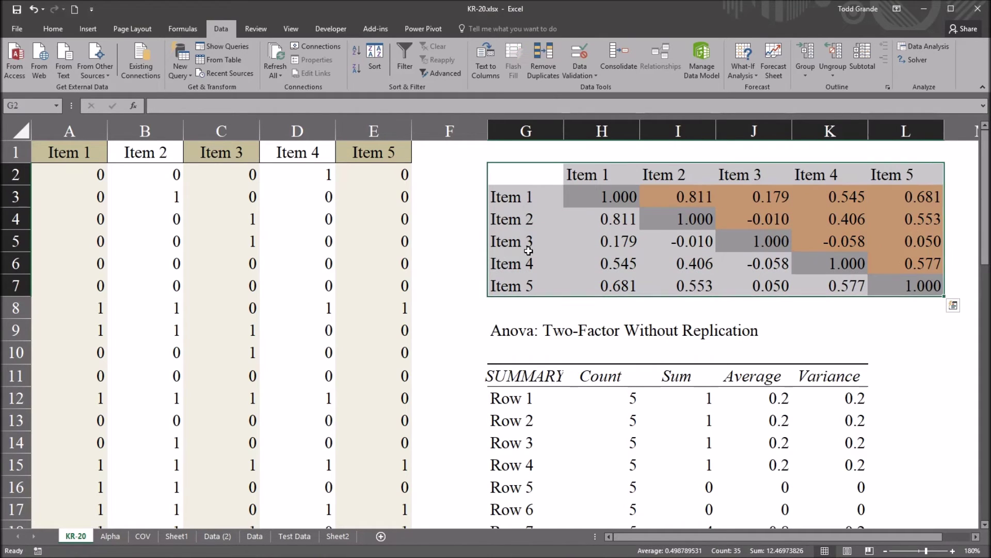
{"action": "left_click", "coordinate": [521, 244]}
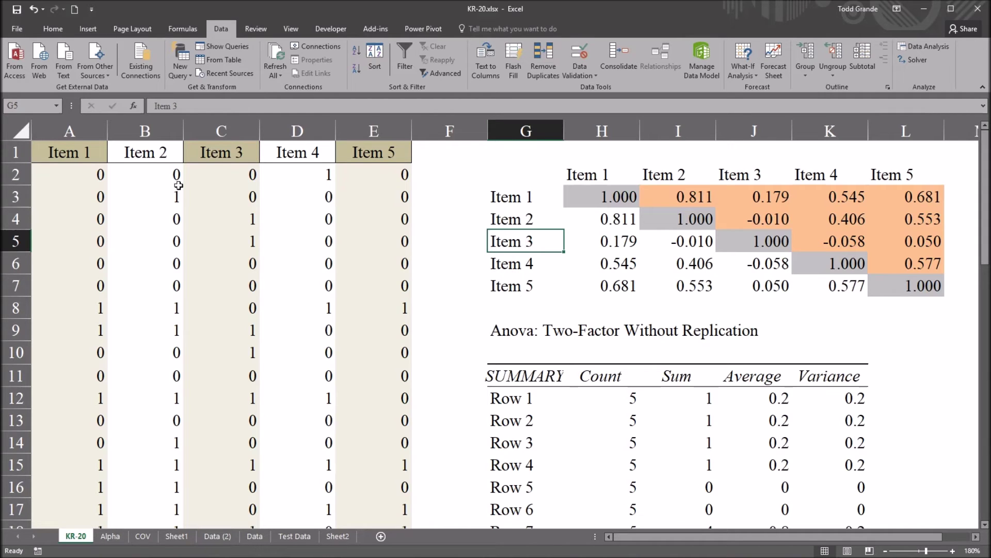
{"action": "left_click", "coordinate": [71, 154]}
{"action": "left_click", "coordinate": [137, 155]}
{"action": "left_click", "coordinate": [217, 155]}
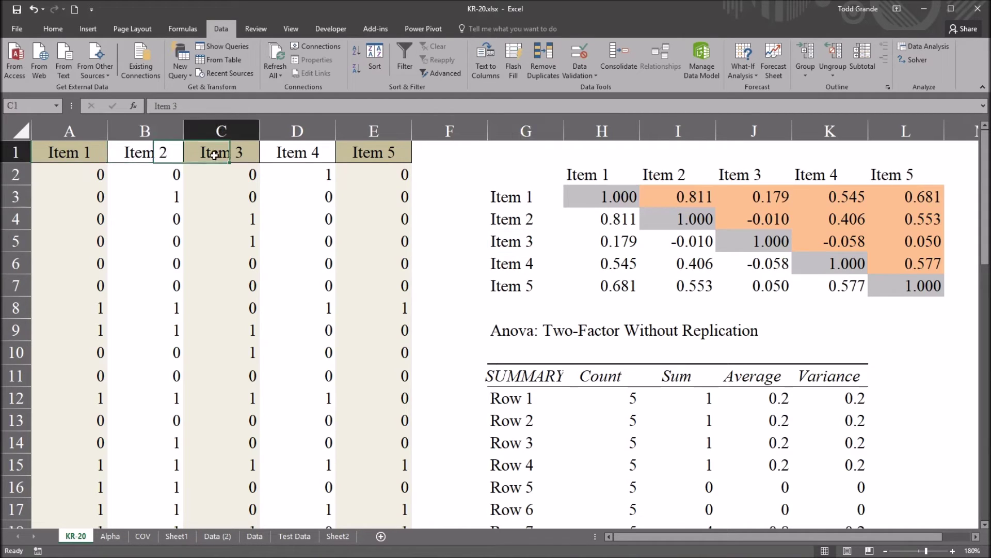
{"action": "left_click", "coordinate": [289, 156]}
{"action": "left_click", "coordinate": [371, 154]}
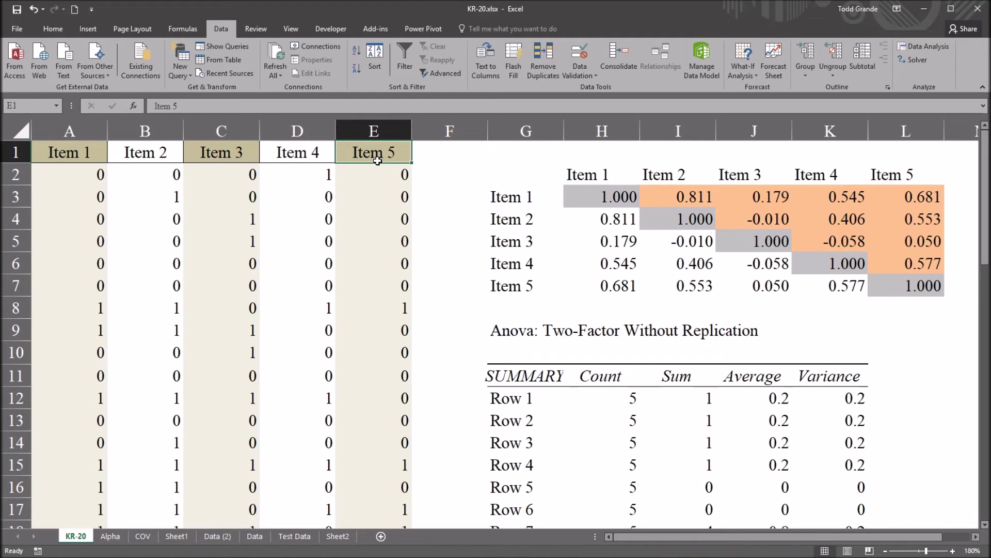
{"action": "left_click", "coordinate": [436, 156]}
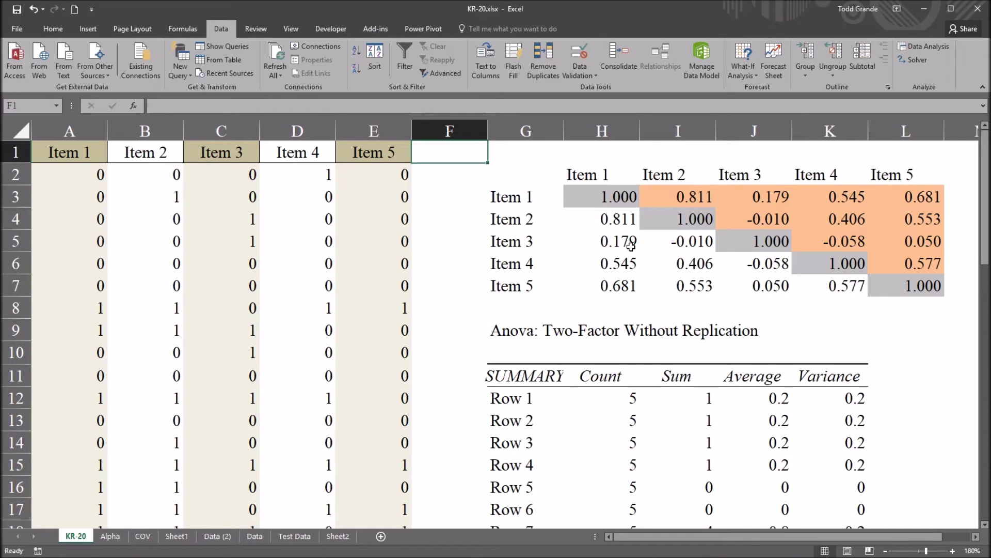
{"action": "left_click_drag", "start_coordinate": [500, 239], "coordinate": [527, 246]}
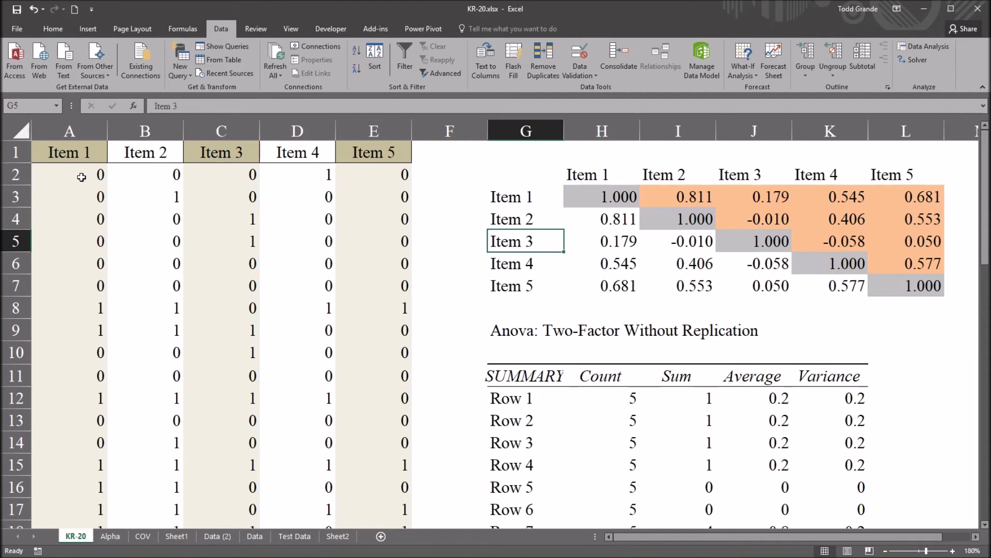
{"action": "left_click_drag", "start_coordinate": [81, 177], "coordinate": [380, 483]}
Copy the A2:E21 item scores and select N1 as the paste destination
{"action": "key", "text": "ctrl+c"}
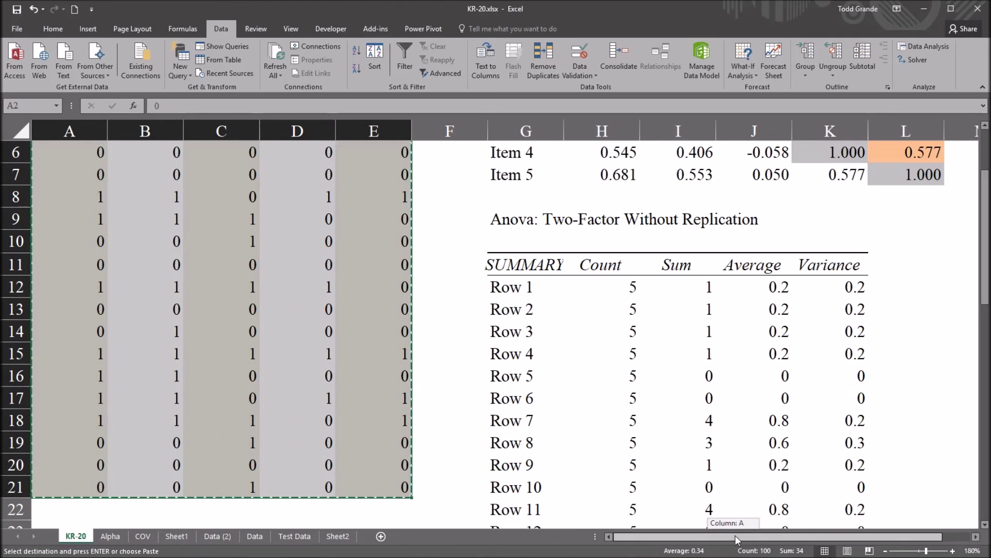
{"action": "scroll", "coordinate": [723, 525], "scroll_direction": "right", "scroll_amount": 1}
{"action": "left_click", "coordinate": [976, 537]}
{"action": "left_click", "coordinate": [975, 537]}
{"action": "left_click", "coordinate": [975, 537]}
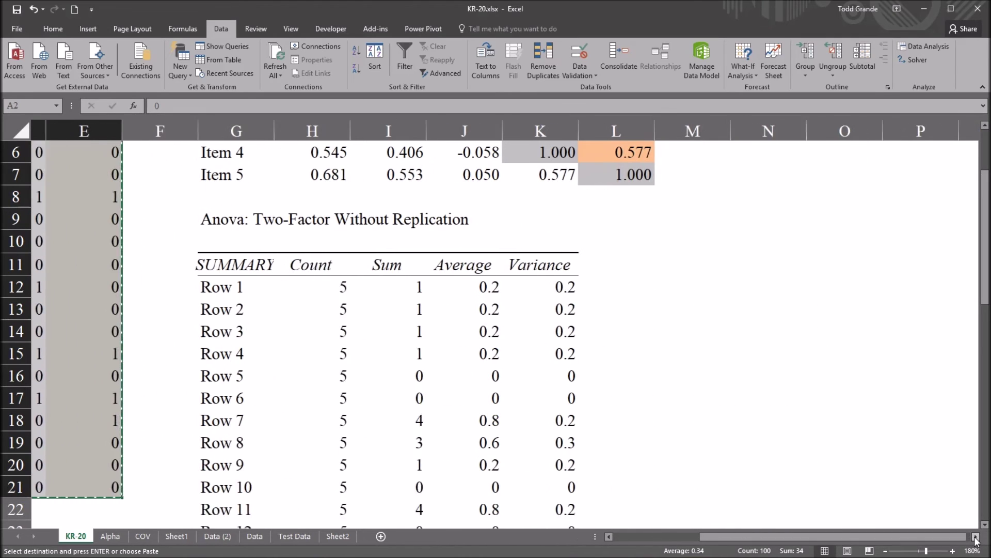
{"action": "scroll", "coordinate": [823, 161], "scroll_direction": "up", "scroll_amount": 2}
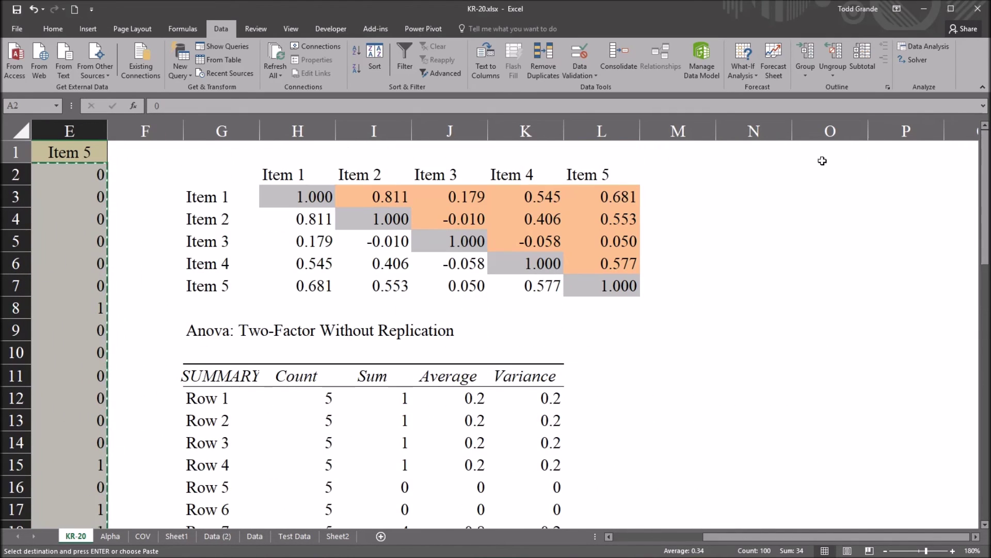
{"action": "left_click", "coordinate": [757, 153]}
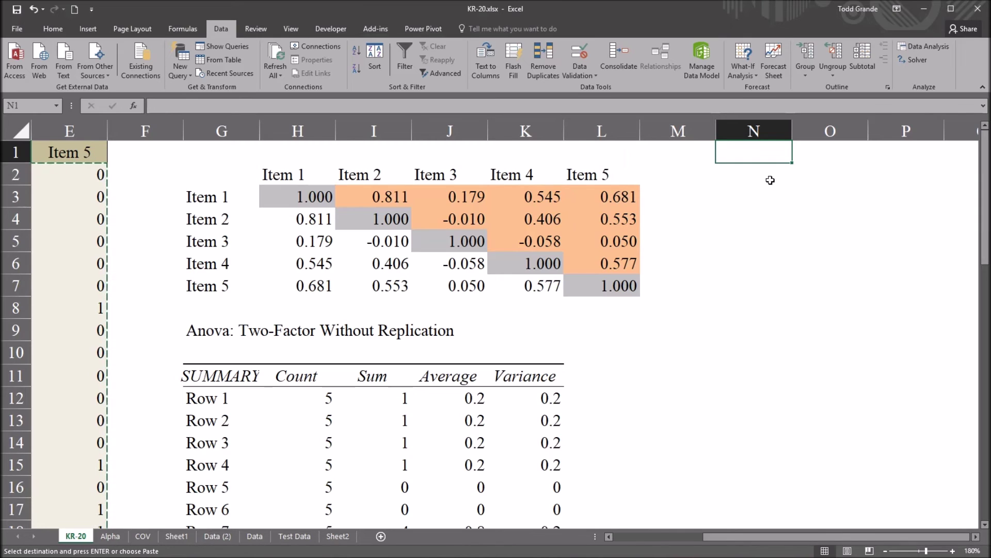
Paste the item scores as values at N1, then select the pasted Item 3 column for removal
{"action": "left_click", "coordinate": [48, 30]}
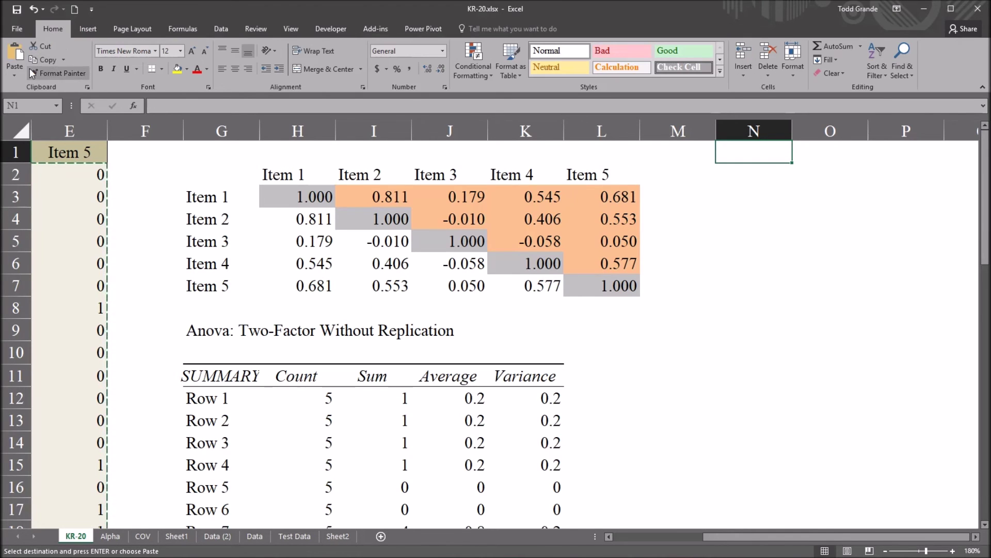
{"action": "left_click", "coordinate": [15, 73]}
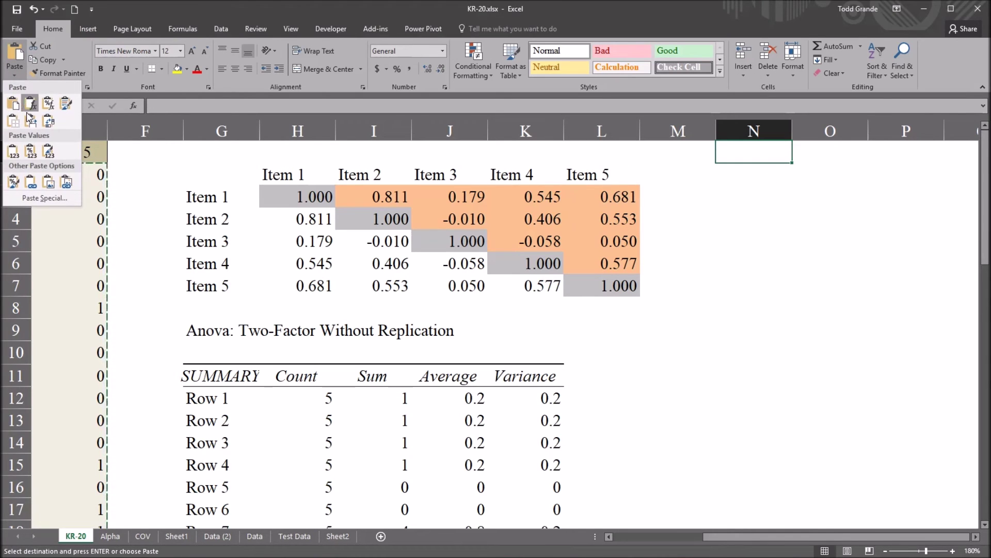
{"action": "left_click", "coordinate": [14, 152]}
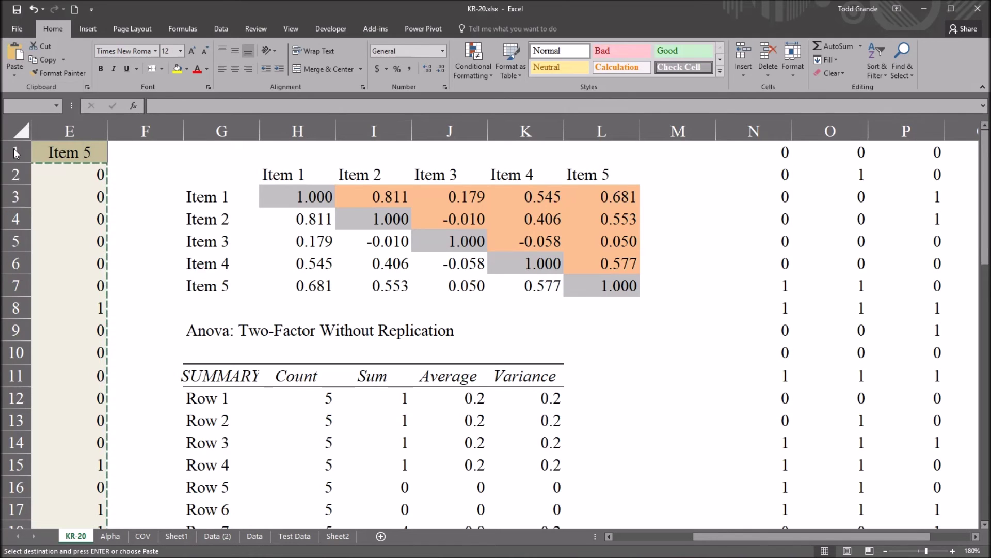
{"action": "left_click", "coordinate": [729, 217]}
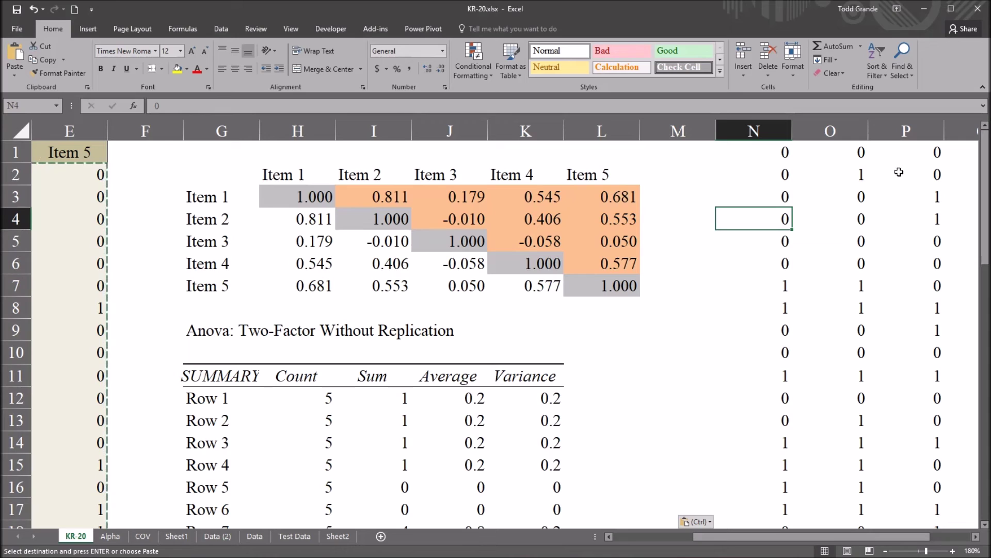
{"action": "left_click", "coordinate": [905, 132]}
{"action": "right_click", "coordinate": [906, 133]}
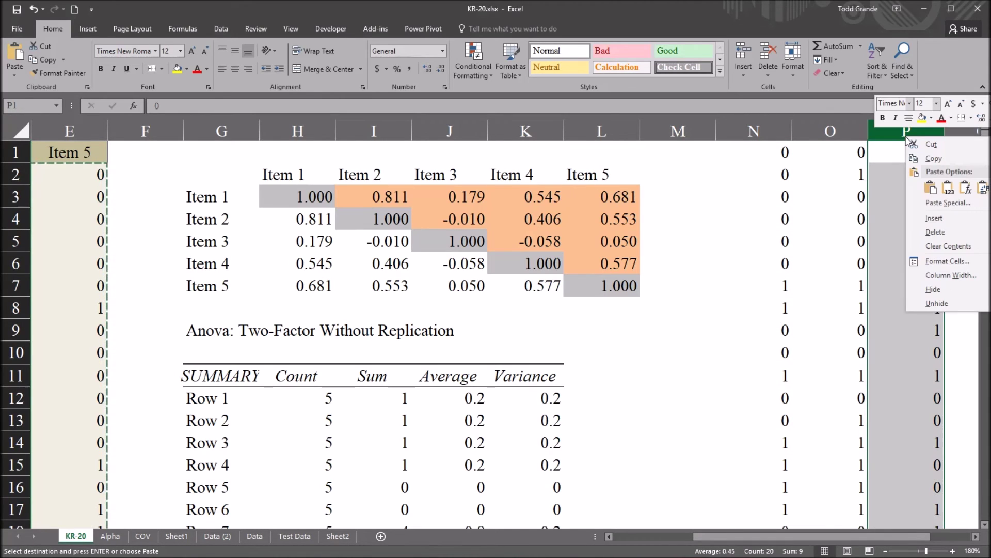
{"action": "left_click", "coordinate": [924, 232]}
{"action": "left_click", "coordinate": [832, 197]}
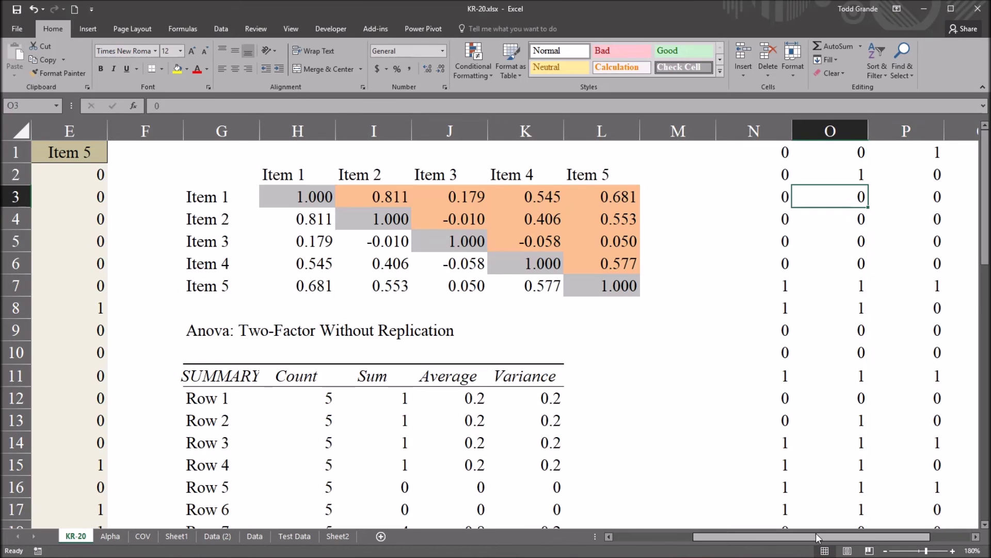
{"action": "left_click_drag", "start_coordinate": [818, 538], "coordinate": [859, 537]}
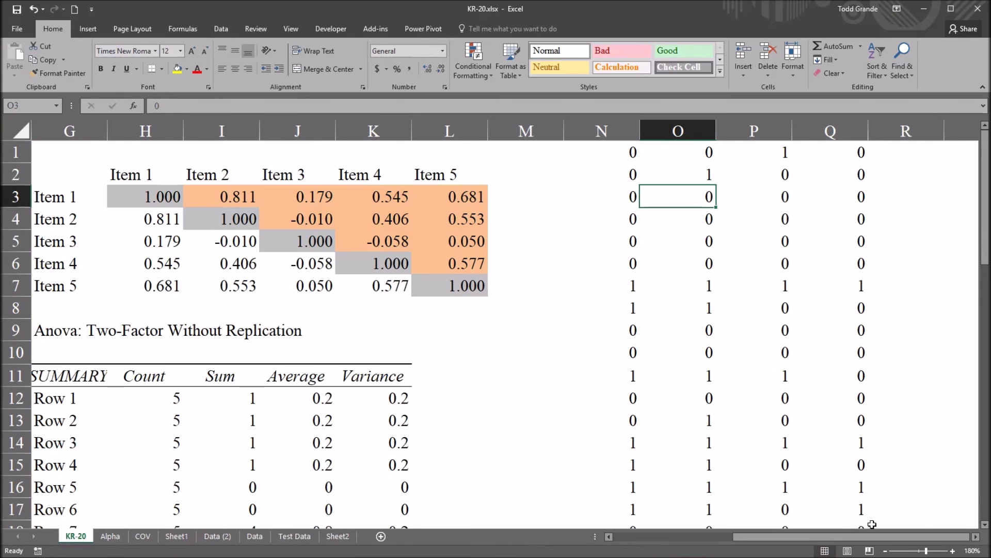
{"action": "left_click", "coordinate": [617, 157]}
{"action": "left_click", "coordinate": [692, 154]}
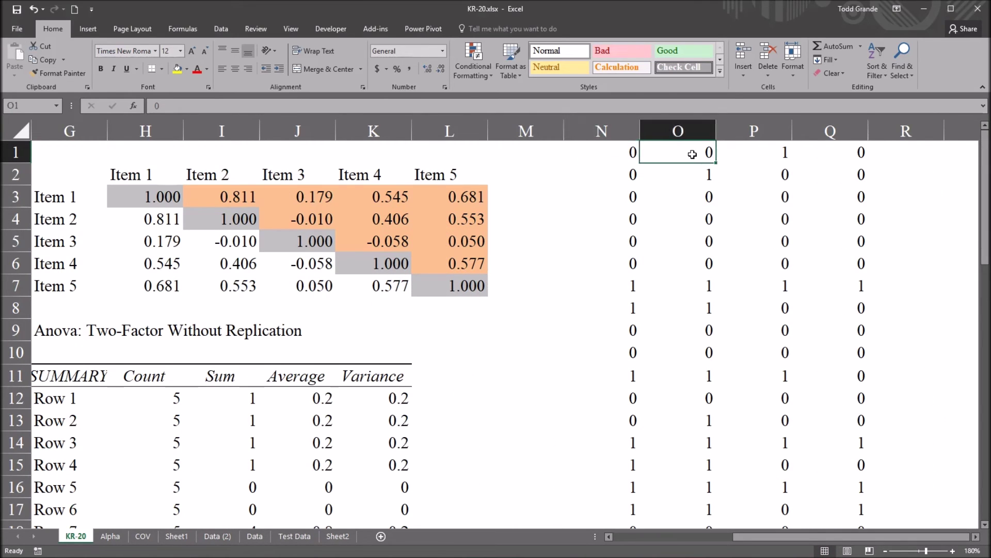
{"action": "left_click", "coordinate": [767, 154]}
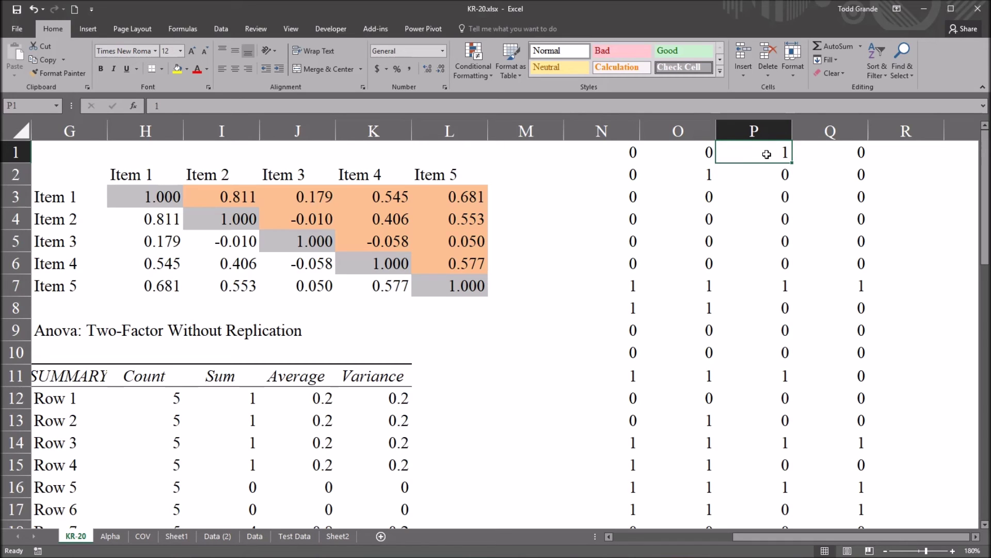
{"action": "left_click", "coordinate": [843, 150]}
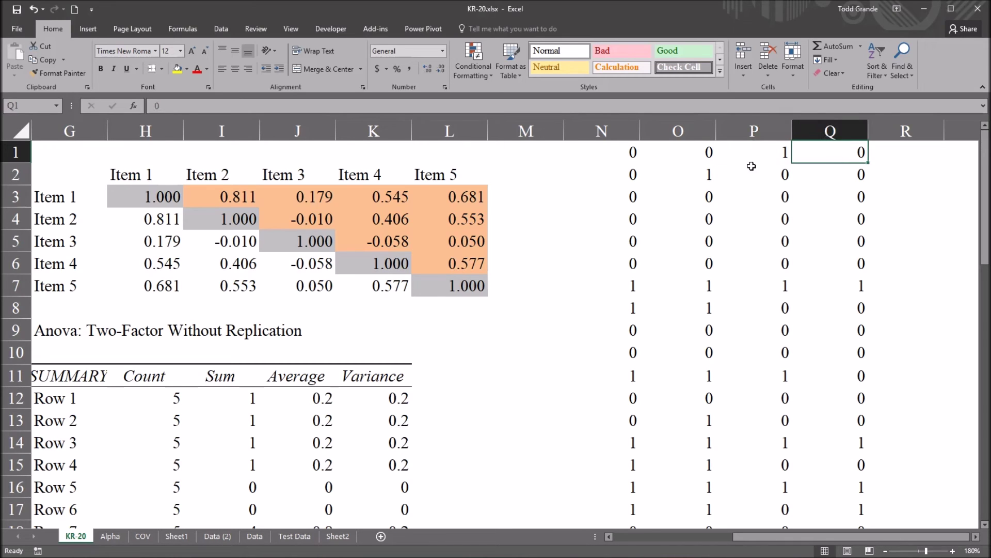
{"action": "left_click", "coordinate": [611, 153]}
{"action": "left_click_drag", "start_coordinate": [66, 241], "coordinate": [448, 244]}
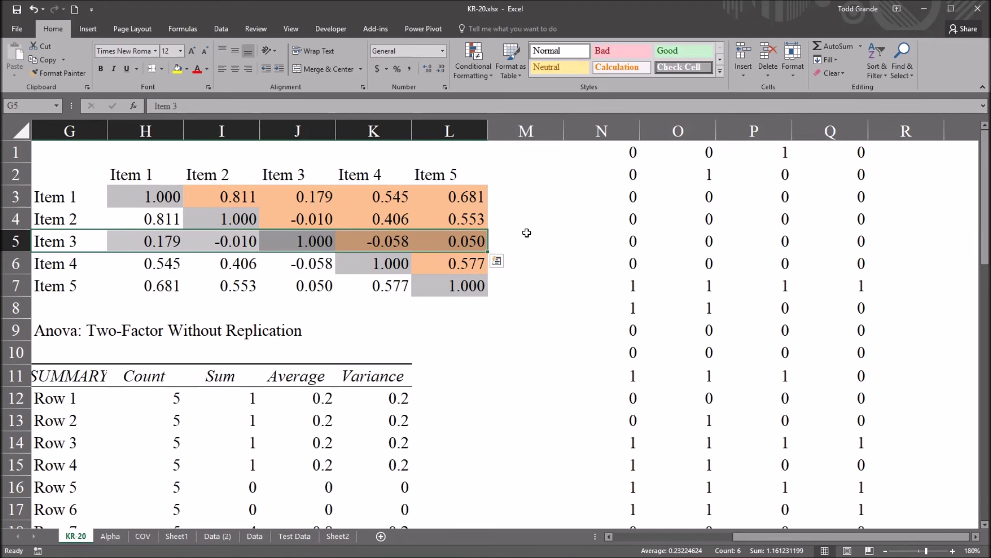
{"action": "left_click", "coordinate": [589, 151]}
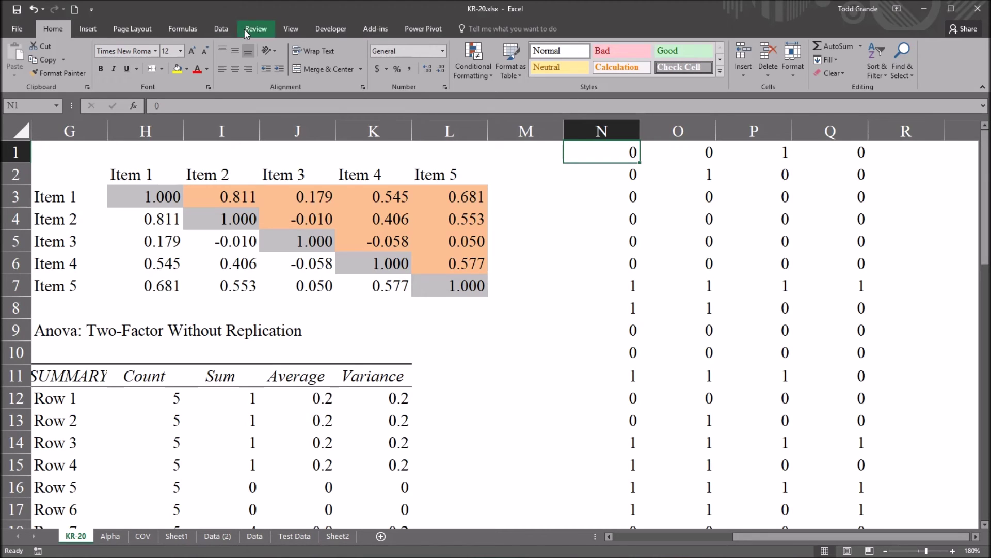
{"action": "left_click", "coordinate": [225, 30]}
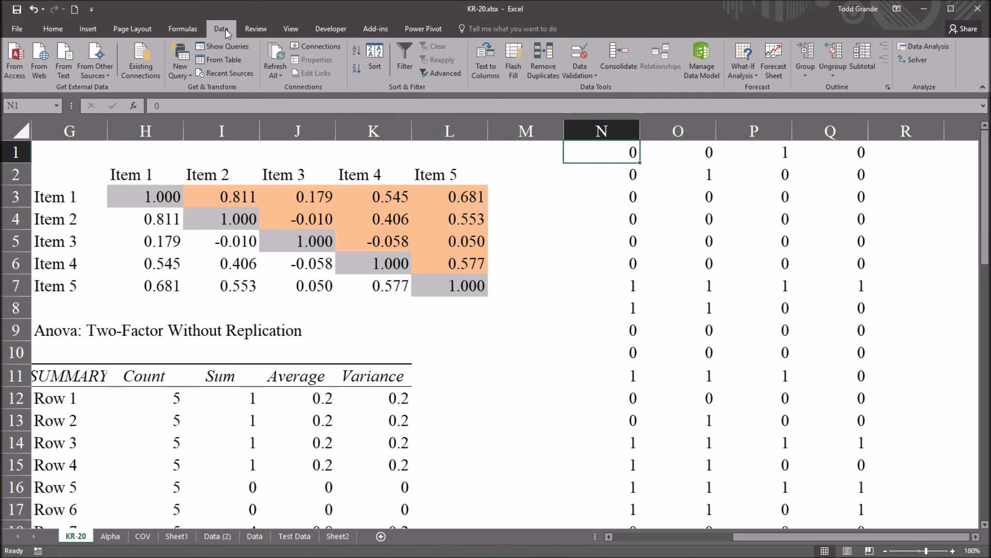
Run Anova: Two-Factor Without Replication with input range N1:Q20 and output at S2
{"action": "left_click", "coordinate": [932, 46]}
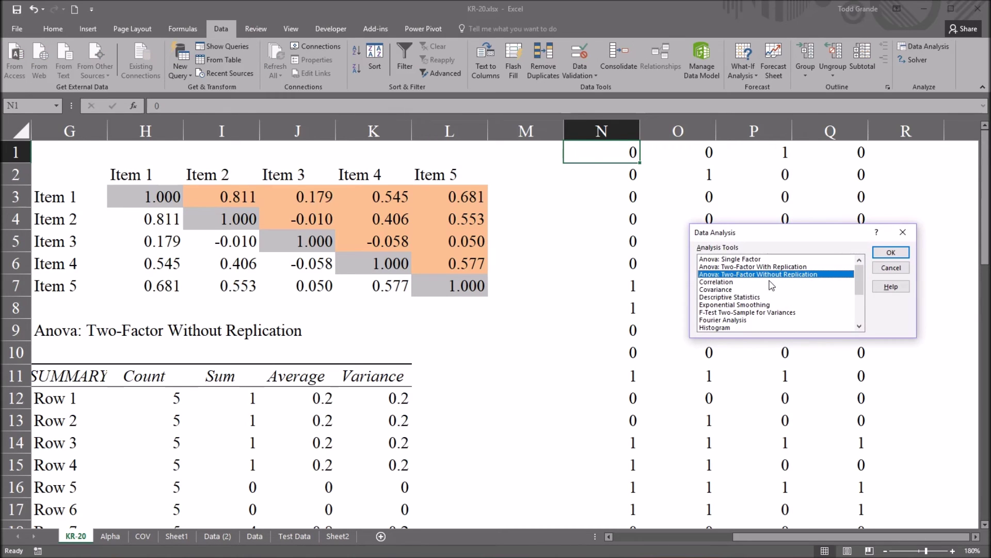
{"action": "left_click", "coordinate": [887, 252]}
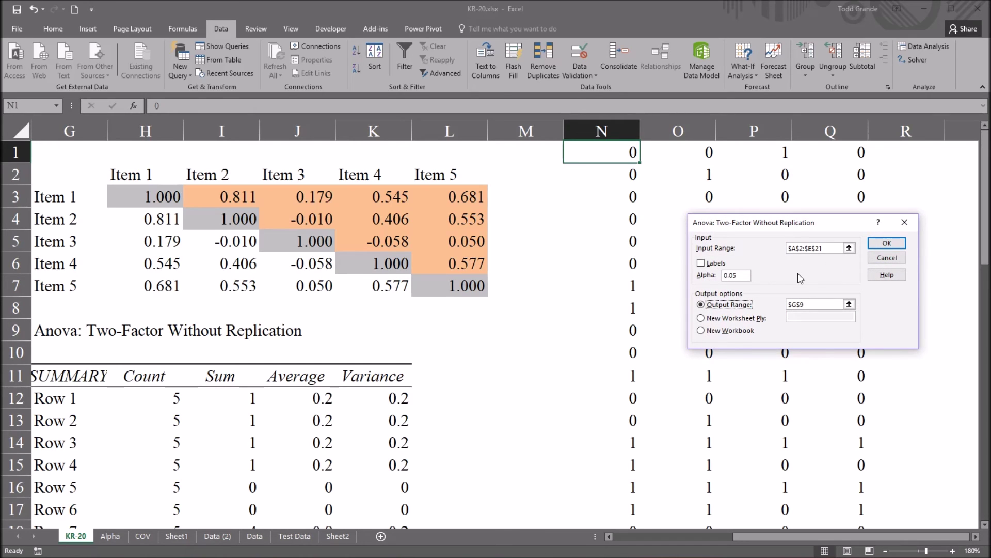
{"action": "left_click", "coordinate": [793, 248]}
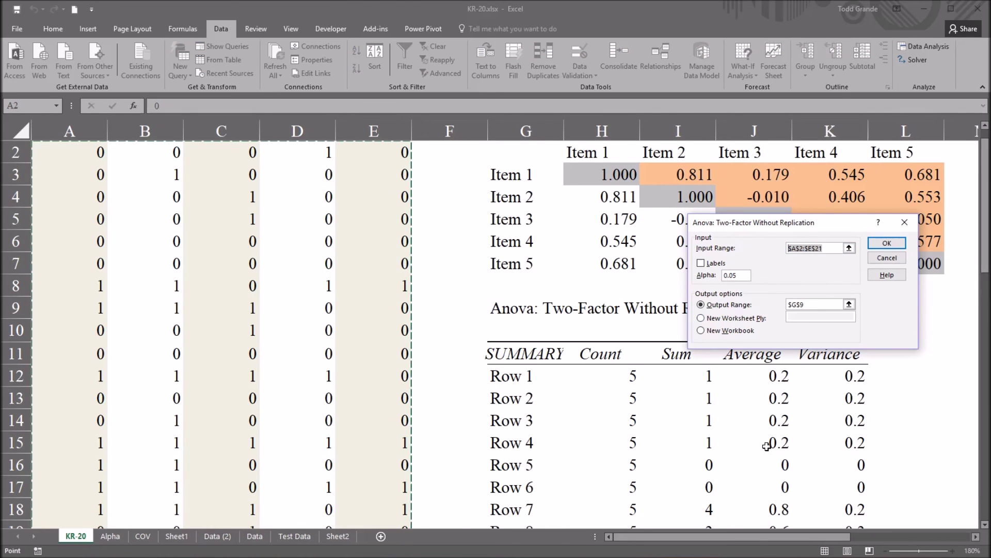
{"action": "left_click_drag", "start_coordinate": [736, 539], "coordinate": [835, 539]}
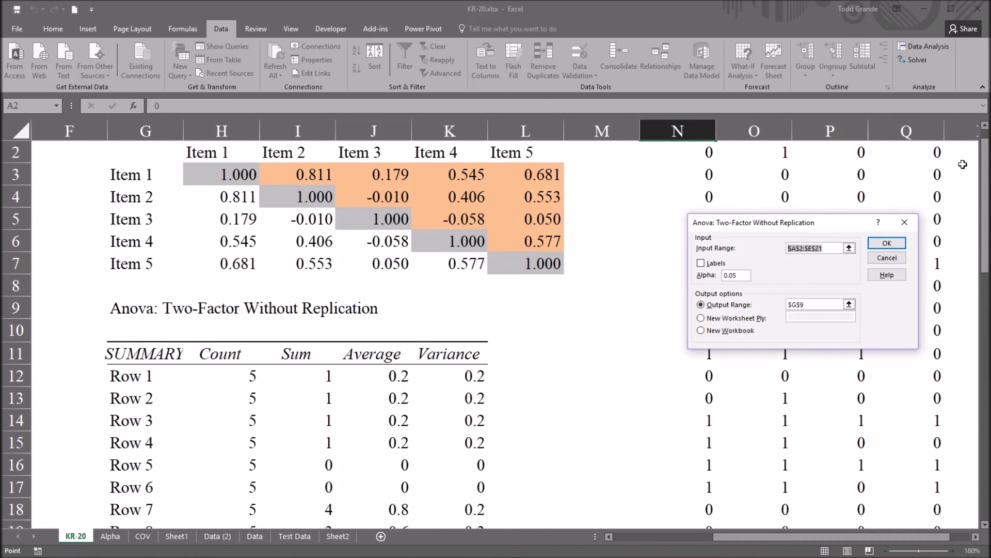
{"action": "scroll", "coordinate": [963, 165], "scroll_direction": "up", "scroll_amount": 1}
{"action": "left_click_drag", "start_coordinate": [677, 153], "coordinate": [937, 487]}
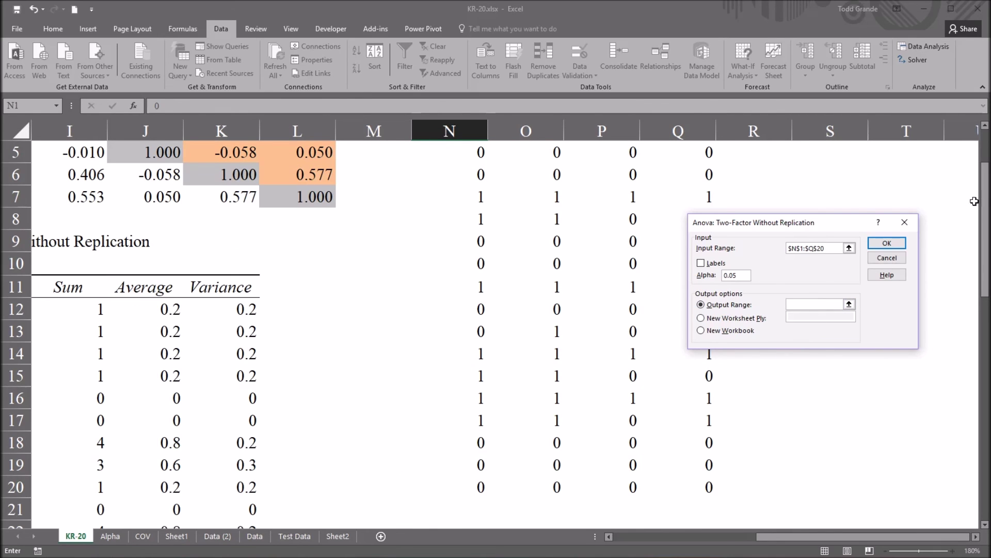
{"action": "left_click_drag", "start_coordinate": [977, 201], "coordinate": [979, 168]}
{"action": "left_click", "coordinate": [820, 177]}
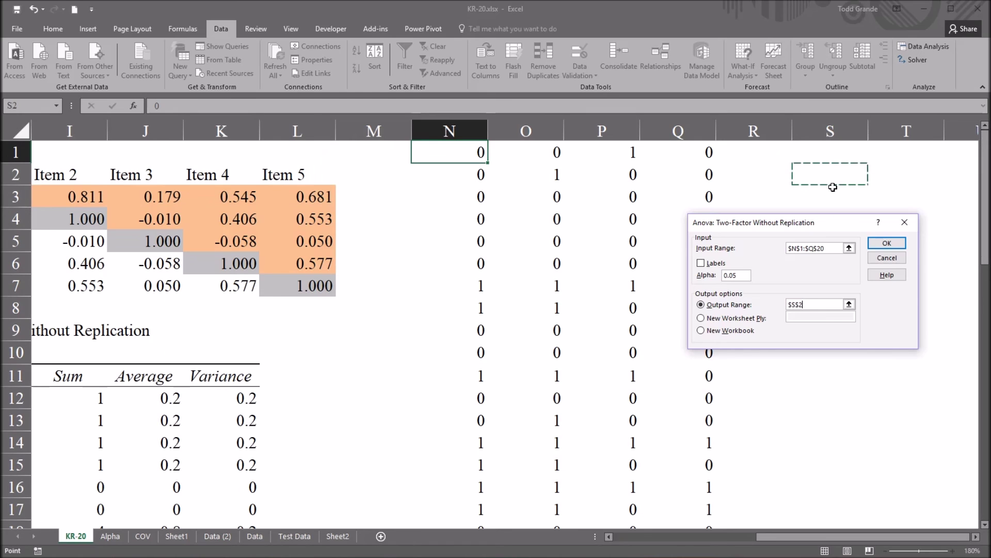
{"action": "left_click", "coordinate": [885, 243]}
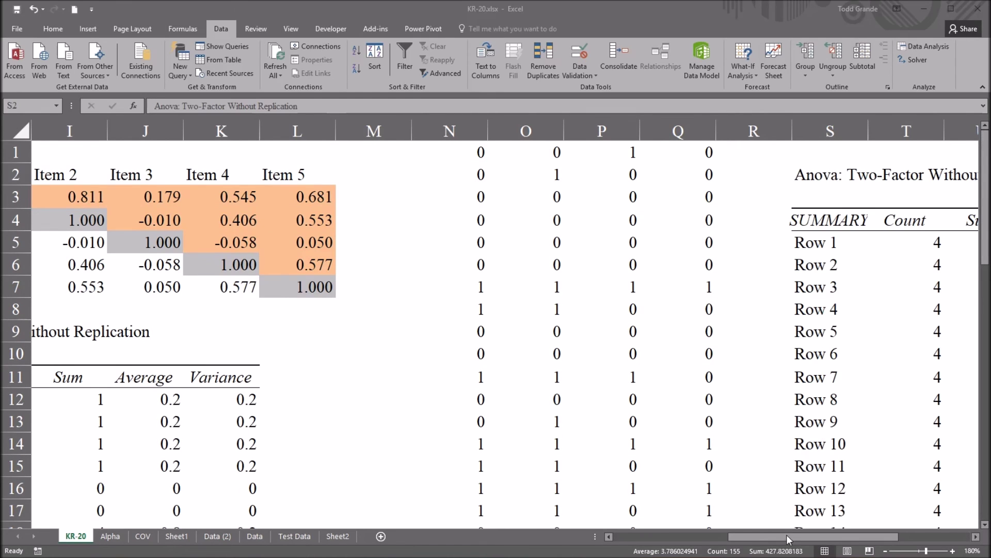
{"action": "left_click_drag", "start_coordinate": [827, 538], "coordinate": [883, 538]}
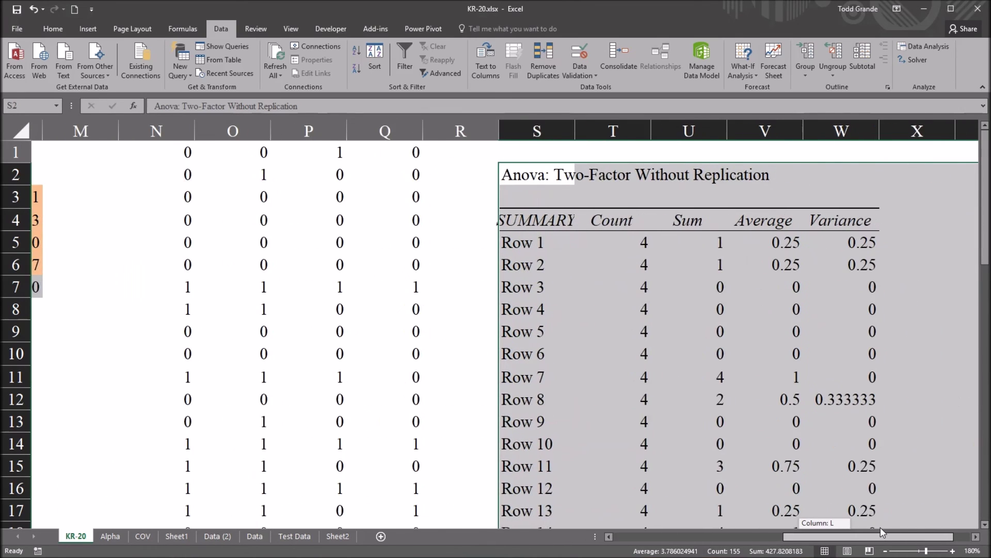
{"action": "left_click", "coordinate": [527, 222]}
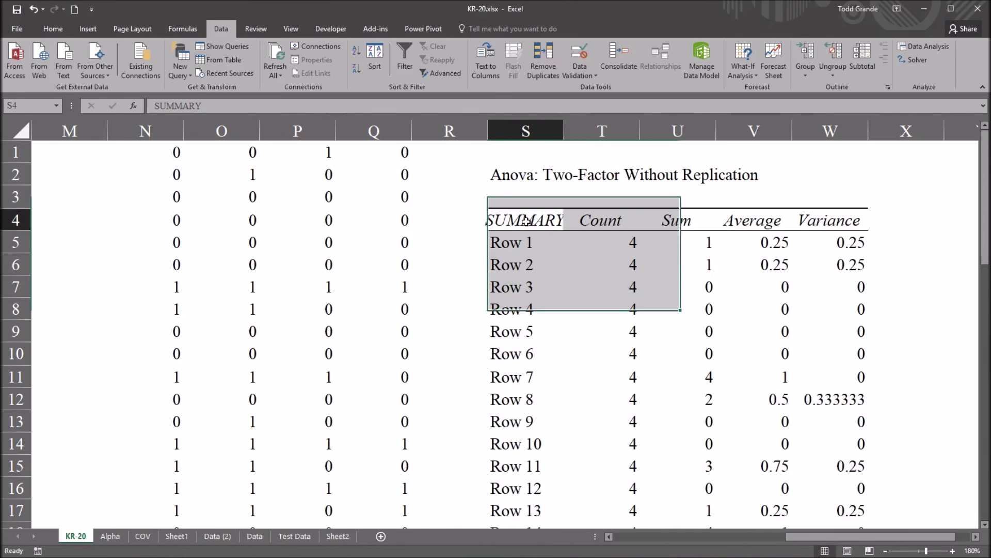
{"action": "left_click_drag", "start_coordinate": [986, 250], "coordinate": [986, 383]}
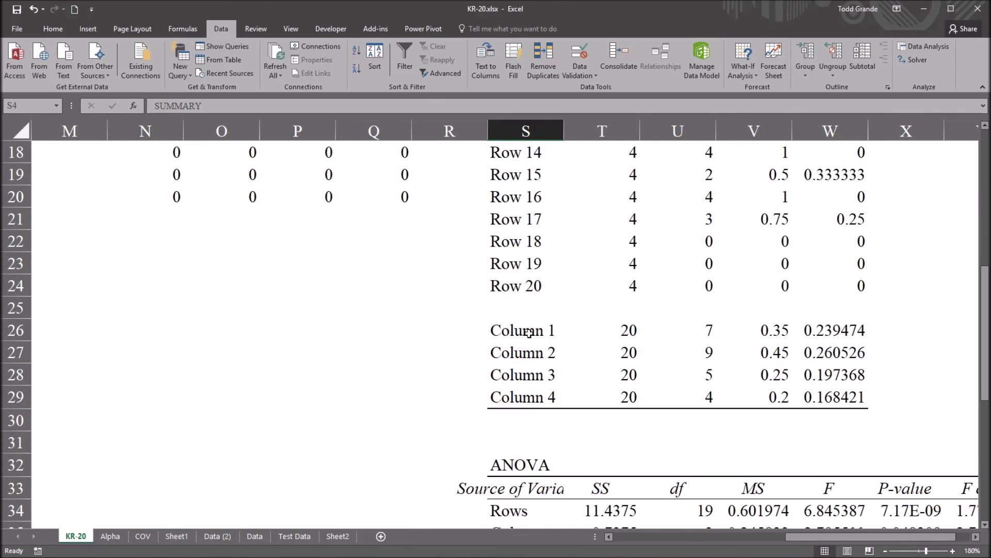
{"action": "left_click_drag", "start_coordinate": [528, 334], "coordinate": [542, 395]}
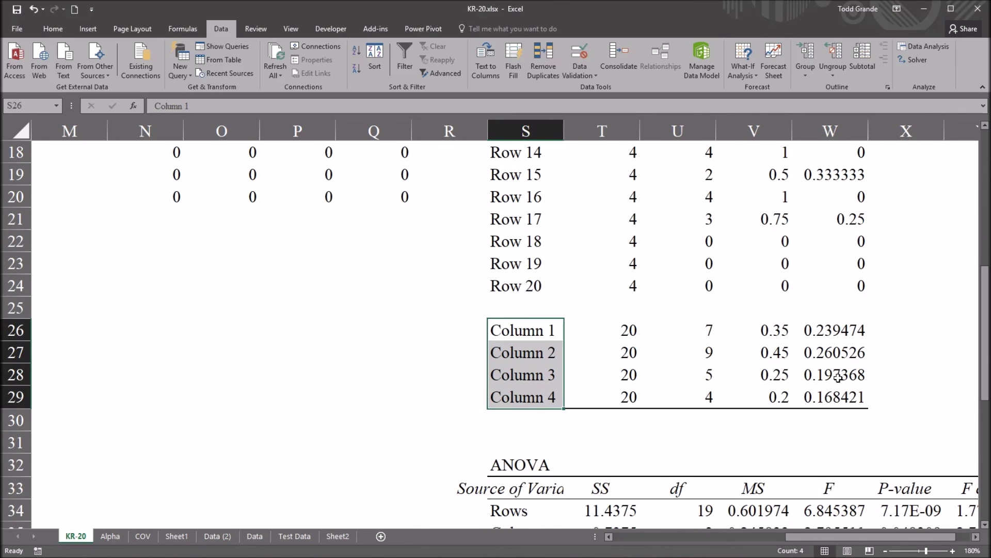
{"action": "left_click_drag", "start_coordinate": [987, 342], "coordinate": [988, 424]}
{"action": "left_click", "coordinate": [514, 243]}
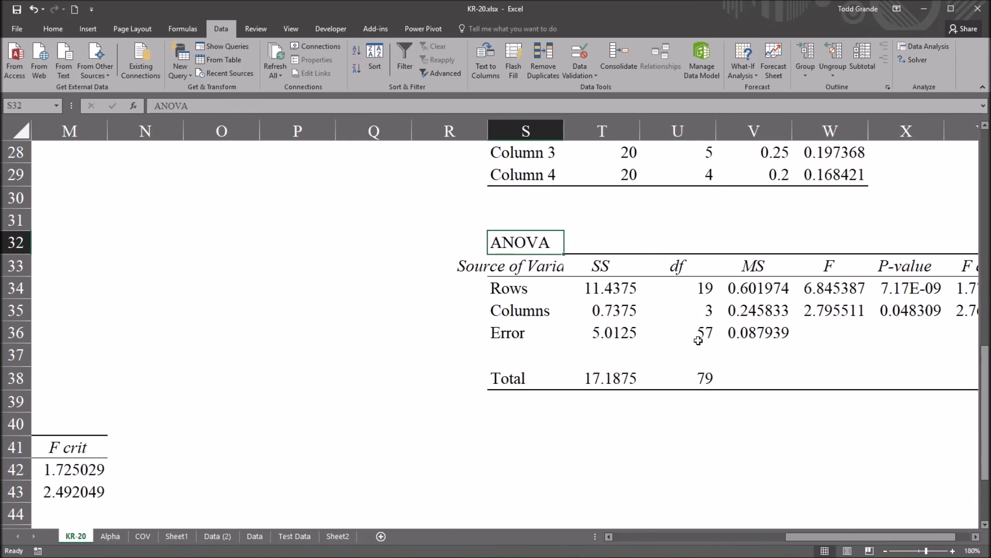
{"action": "left_click", "coordinate": [755, 338]}
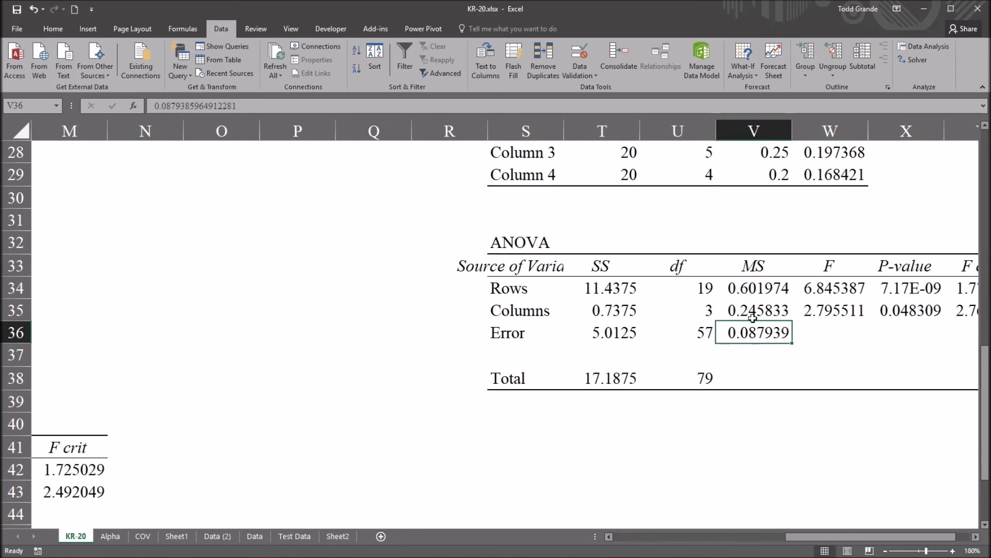
{"action": "left_click", "coordinate": [750, 289]}
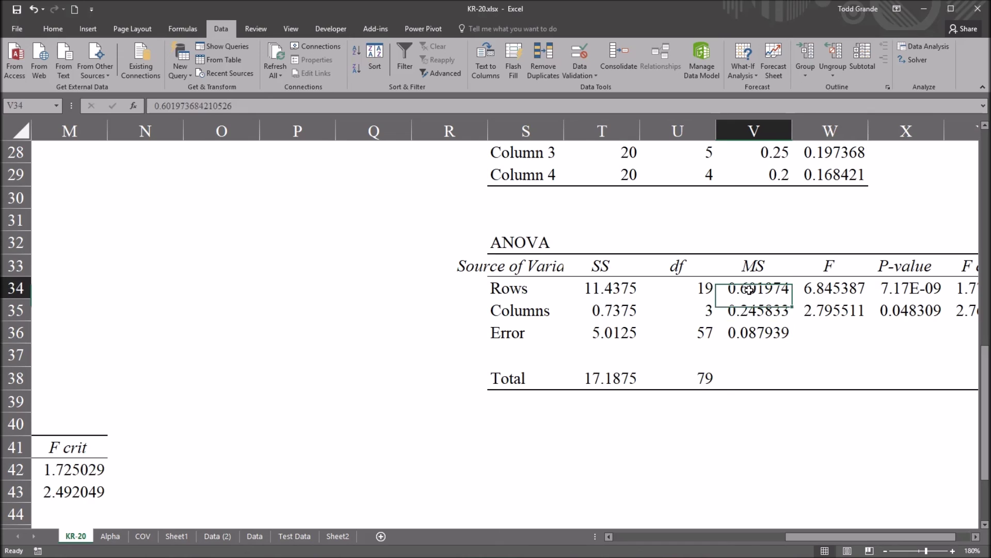
{"action": "left_click", "coordinate": [747, 425]}
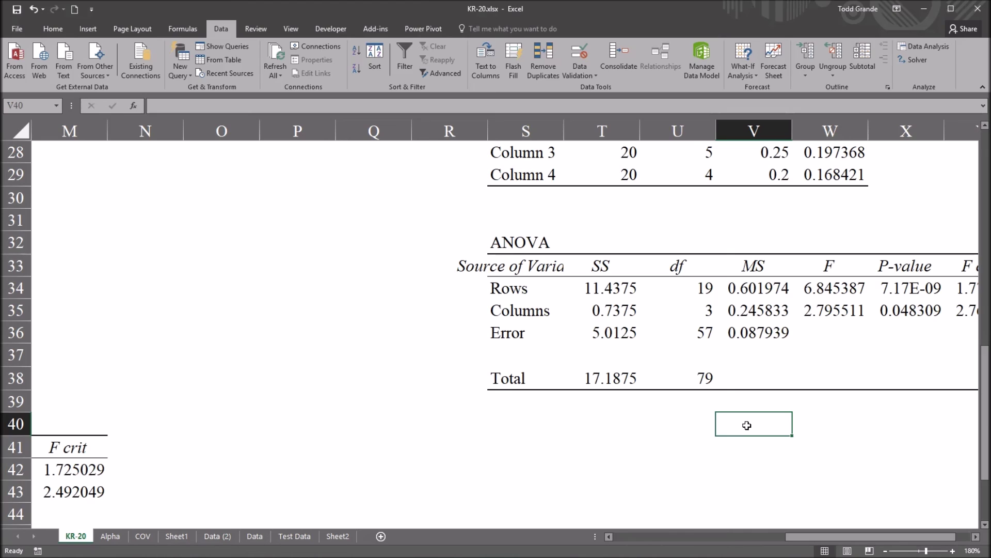
Enter =1-(V36/V34) in V40, giving a KR-20 of 0.853916 without Item 3
{"action": "type", "text": "=1-("}
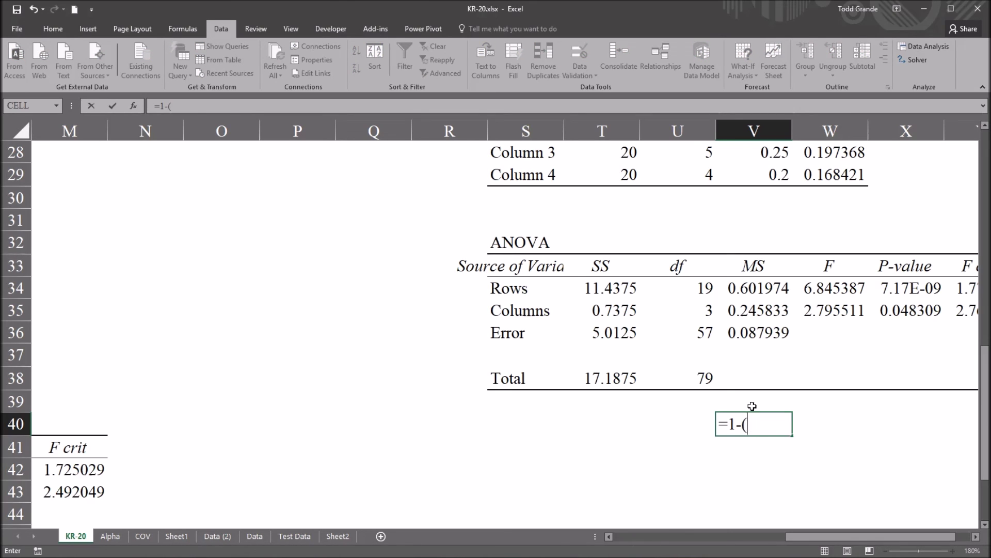
{"action": "left_click", "coordinate": [739, 332]}
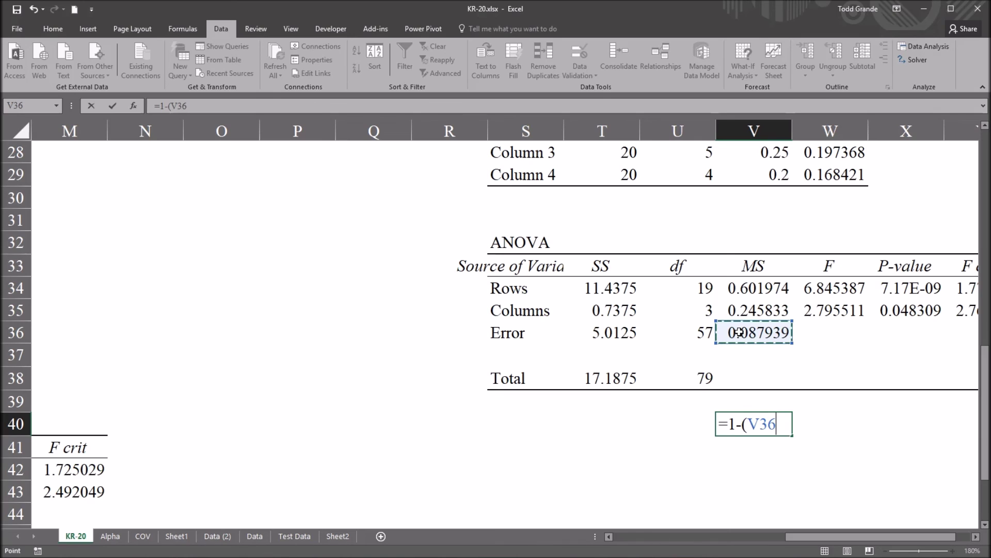
{"action": "type", "text": "/"}
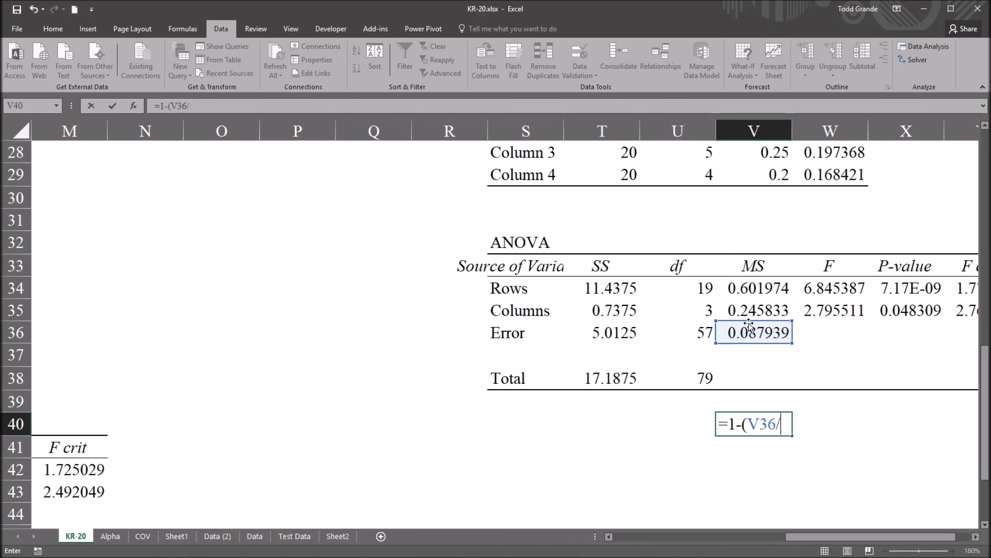
{"action": "left_click", "coordinate": [735, 289]}
{"action": "type", "text": ")"}
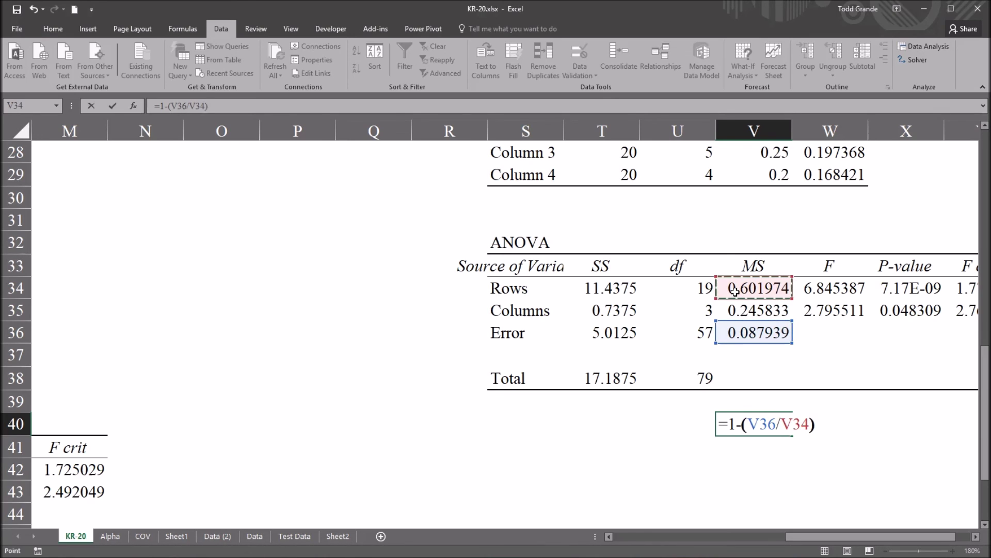
{"action": "key", "text": "Return"}
{"action": "key", "text": "Up"}
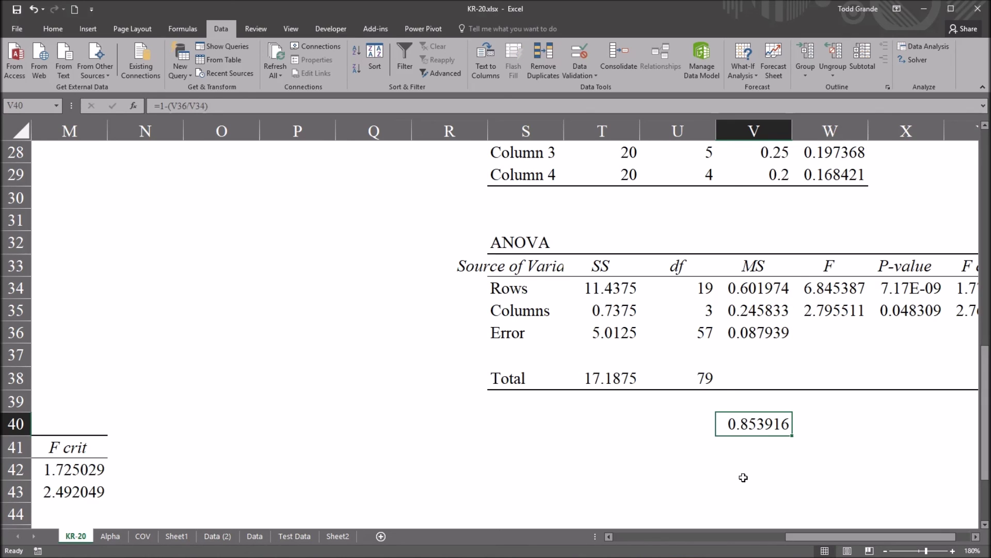
{"action": "left_click", "coordinate": [745, 448]}
{"action": "left_click", "coordinate": [743, 468]}
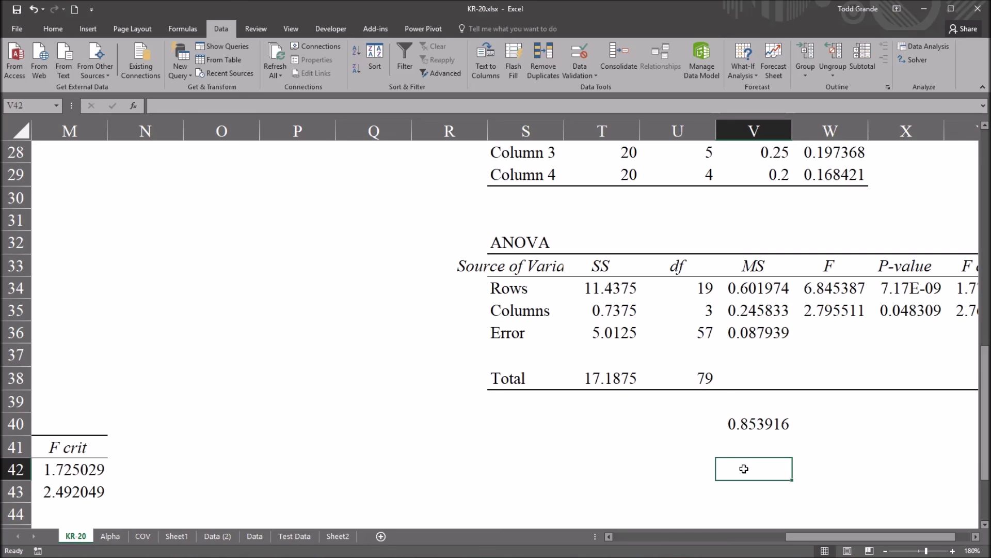